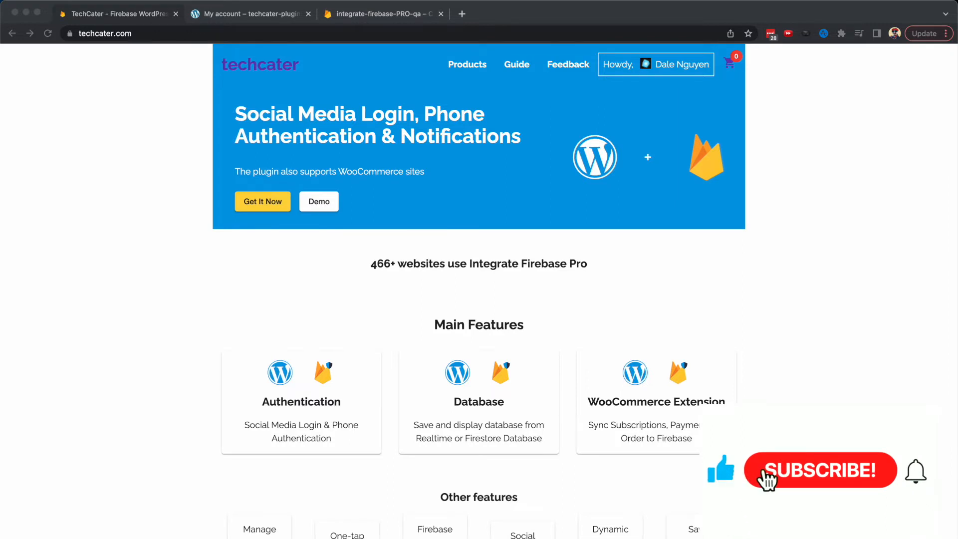
# Open the installed plugins list in the techcater-plugins site's admin area and check it for the Integrate Firebase and JetEngine plugins
pyautogui.click(221, 18)
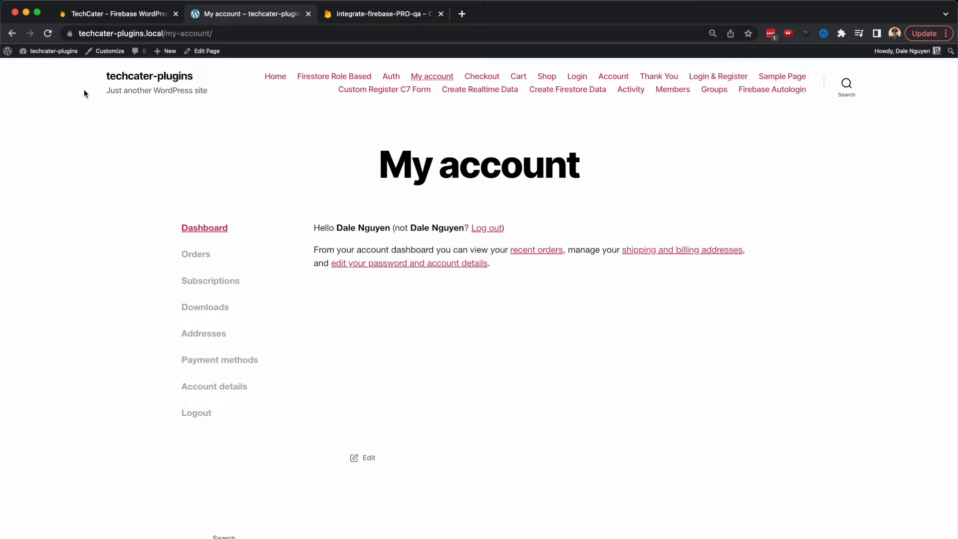
pyautogui.moveTo(30, 51)
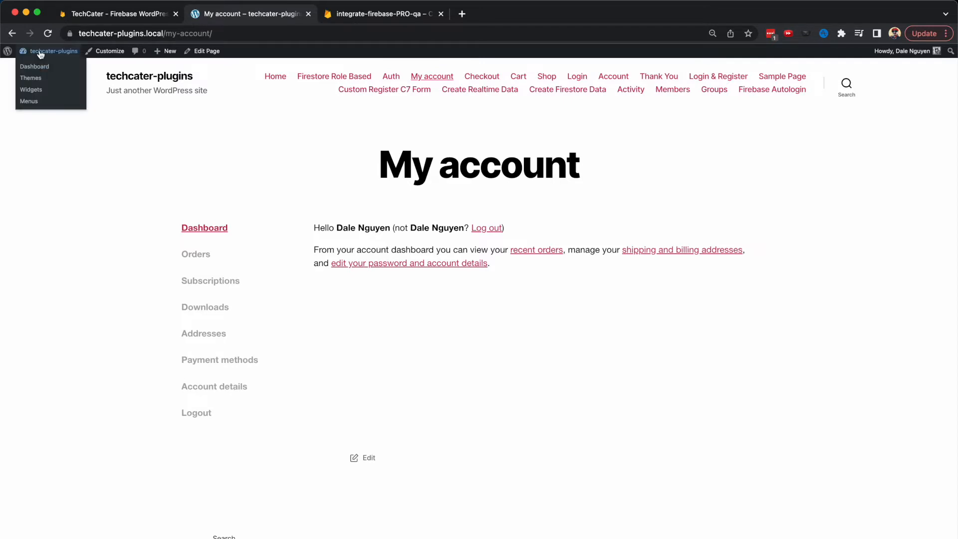
pyautogui.click(43, 67)
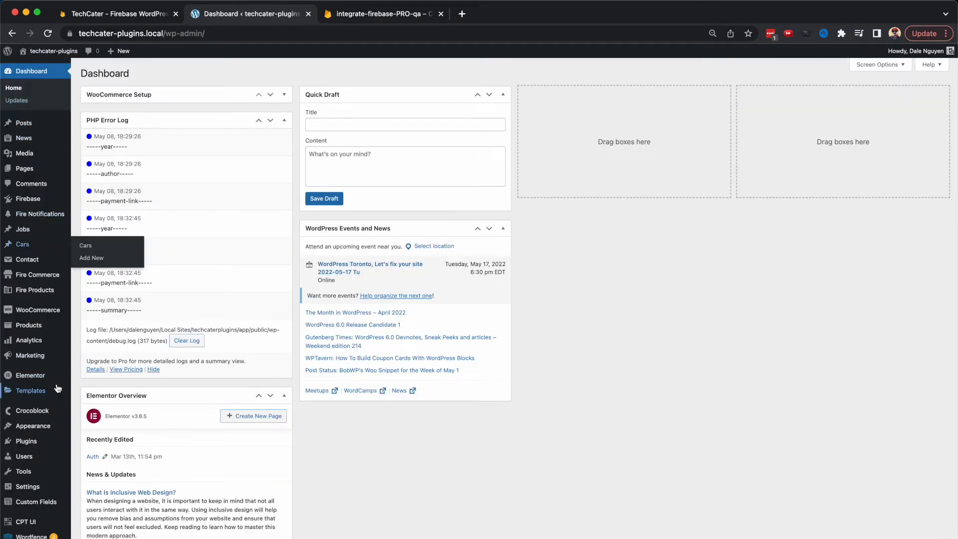
pyautogui.moveTo(96, 452)
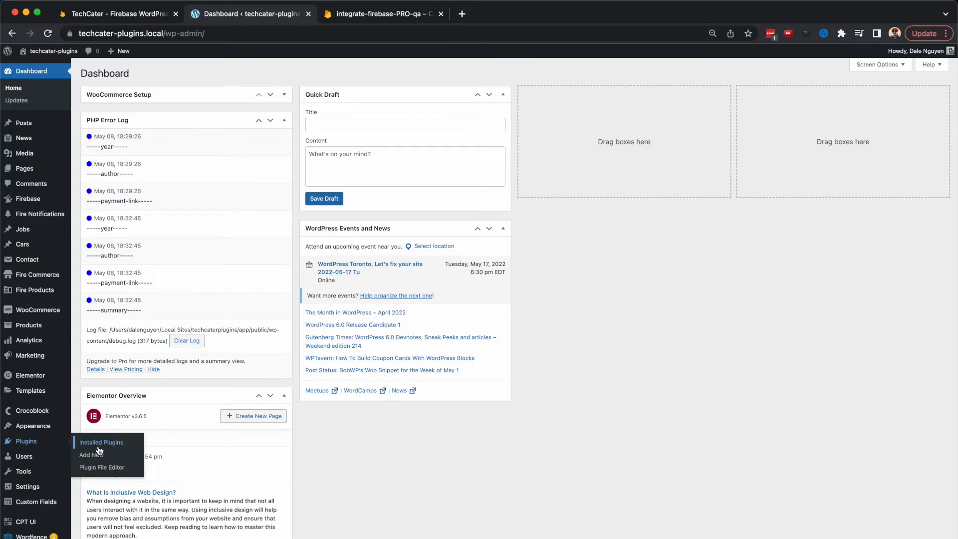
pyautogui.click(100, 447)
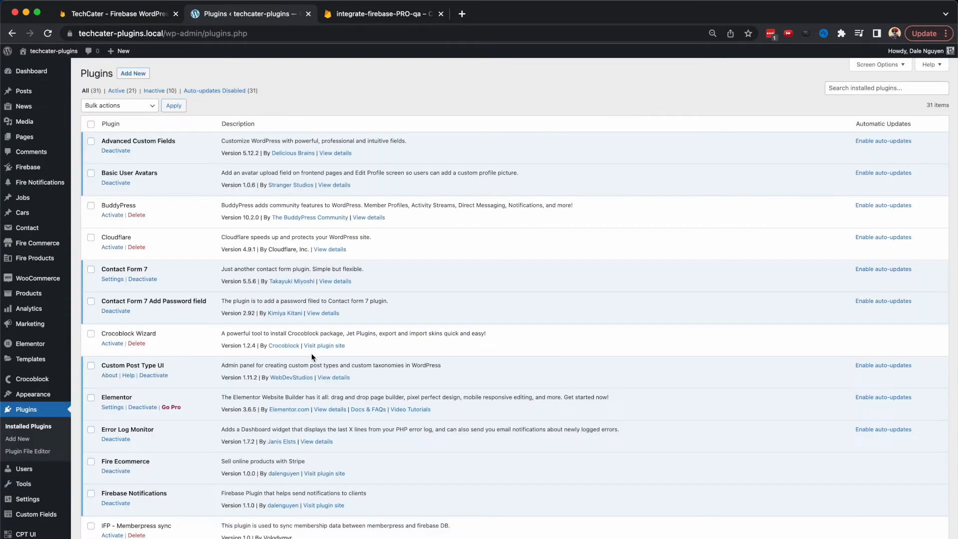
pyautogui.doubleClick(175, 141)
pyautogui.click(185, 143)
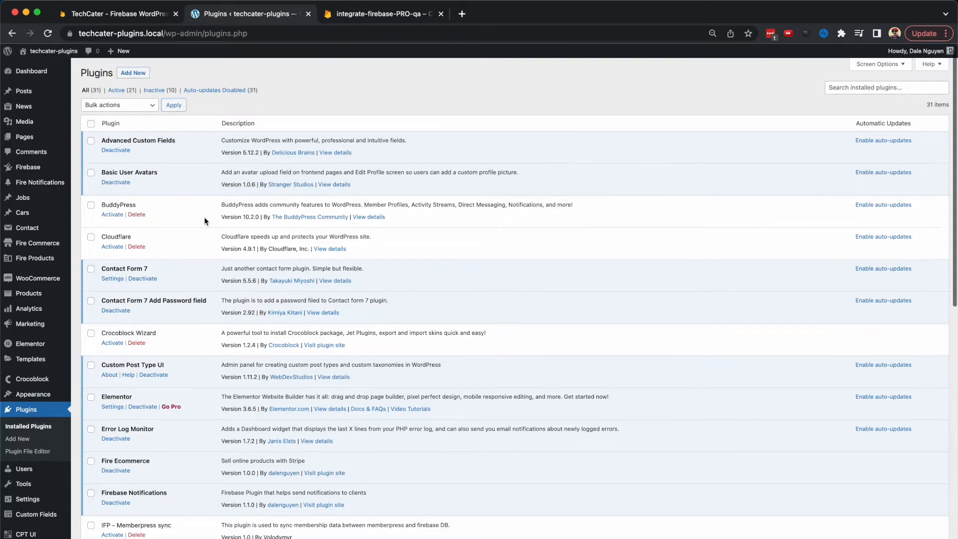
pyautogui.scroll(-10, 204, 220)
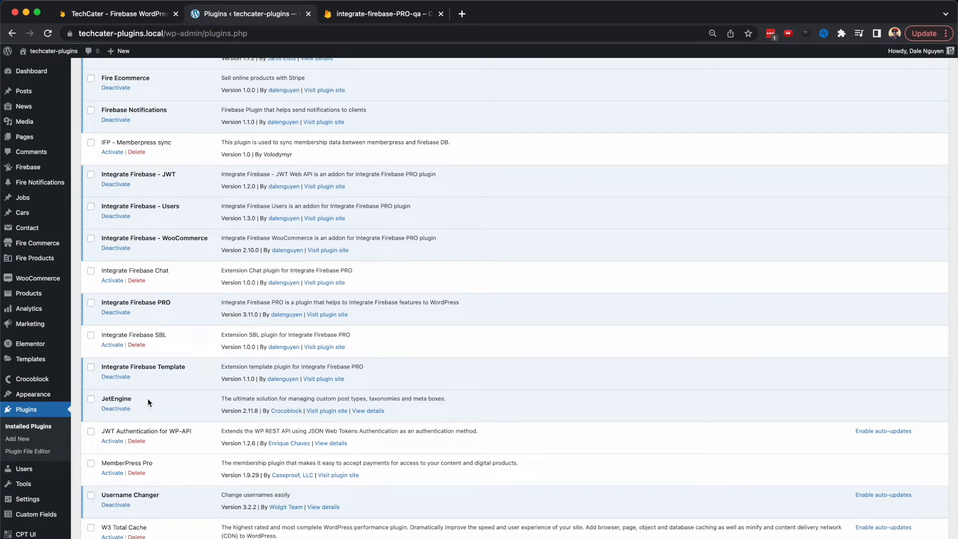
pyautogui.scroll(-2, 148, 403)
pyautogui.scroll(-1, 48, 434)
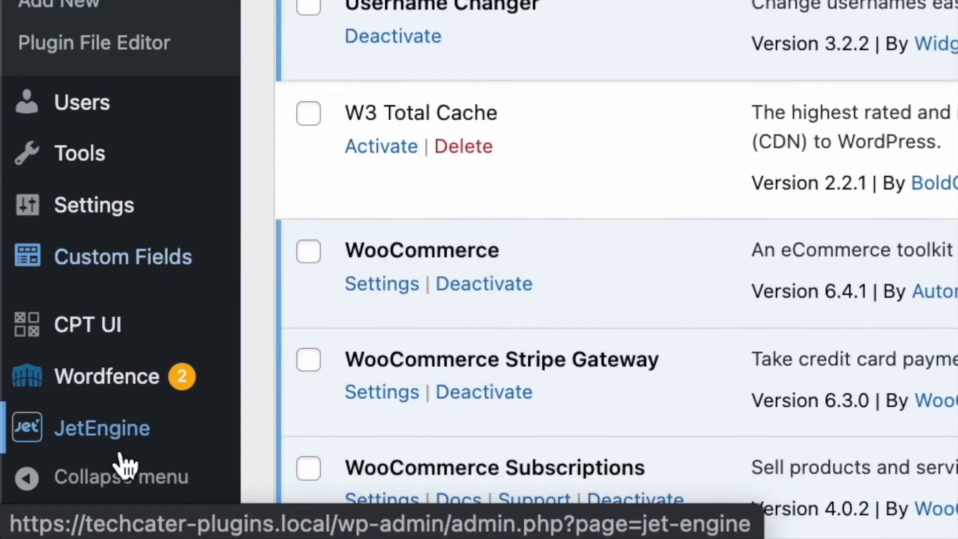
# Start a new custom post type in JetEngine and name it Books
pyautogui.moveTo(115, 444)
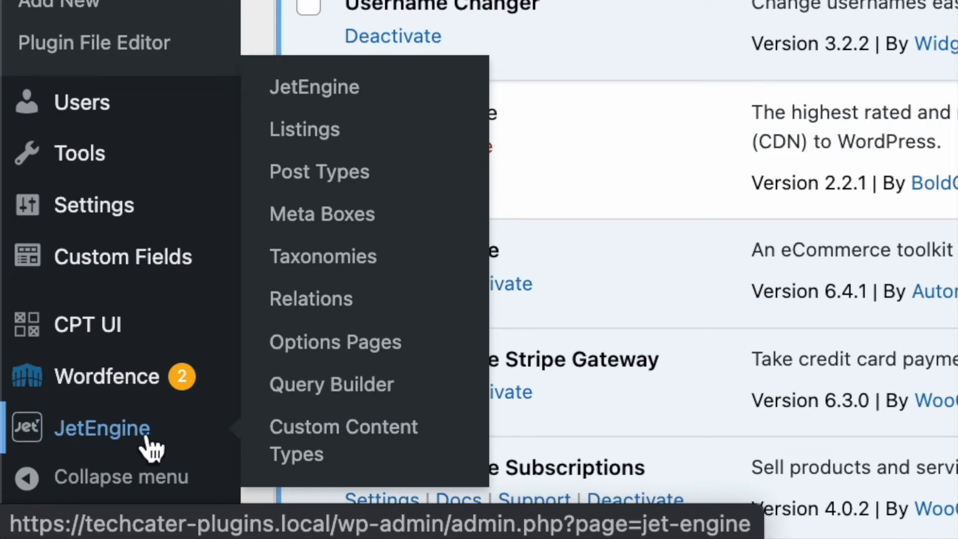
pyautogui.click(351, 182)
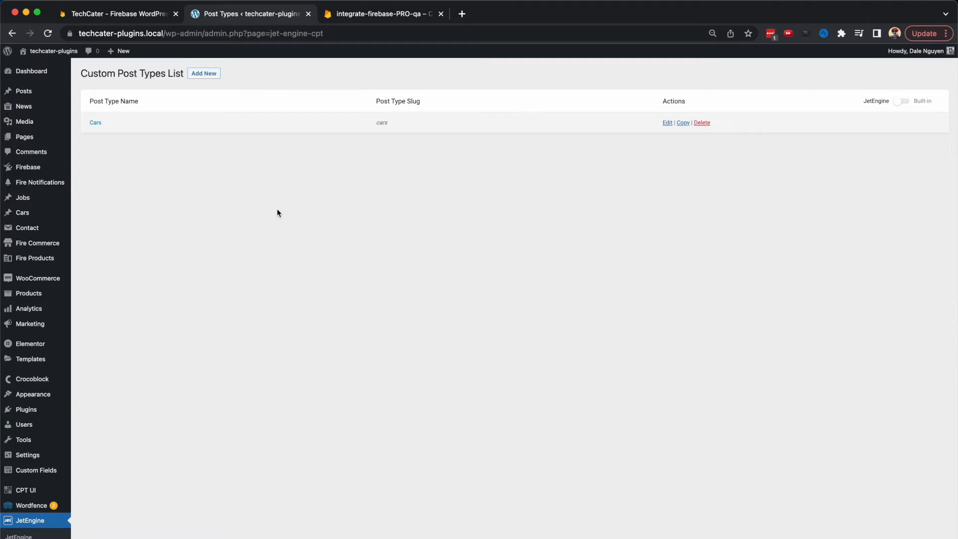
pyautogui.click(202, 76)
pyautogui.click(464, 137)
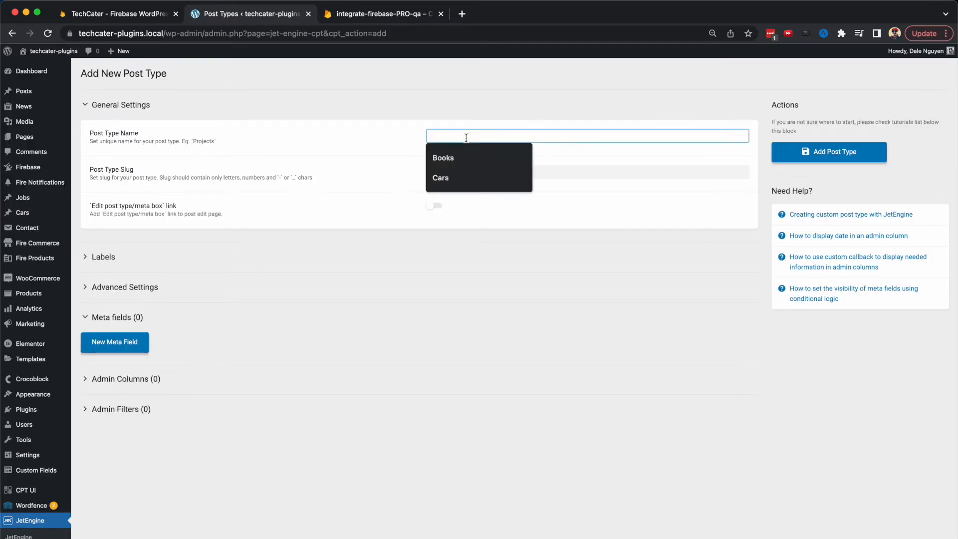
pyautogui.click(447, 156)
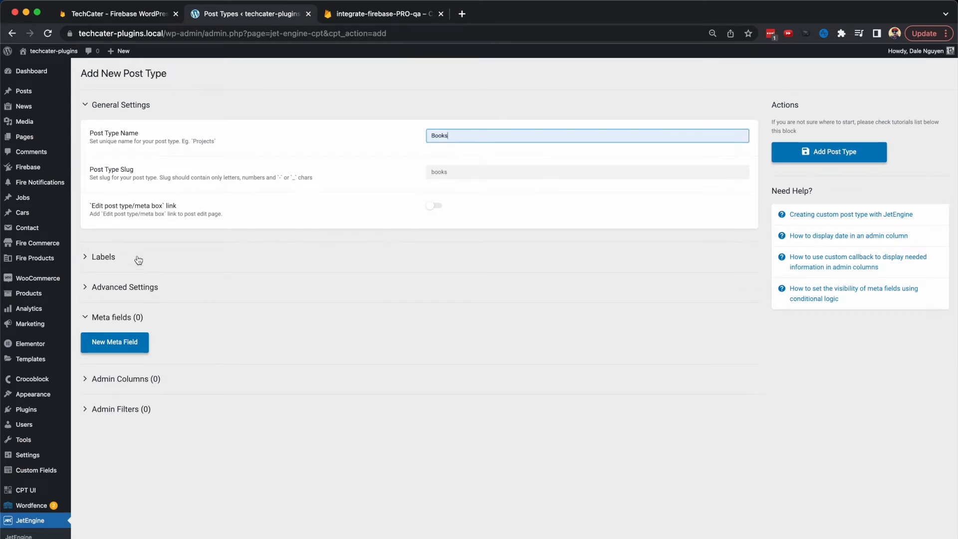
# Remove Editor from the supported features in the Books post type's advanced settings
pyautogui.click(130, 288)
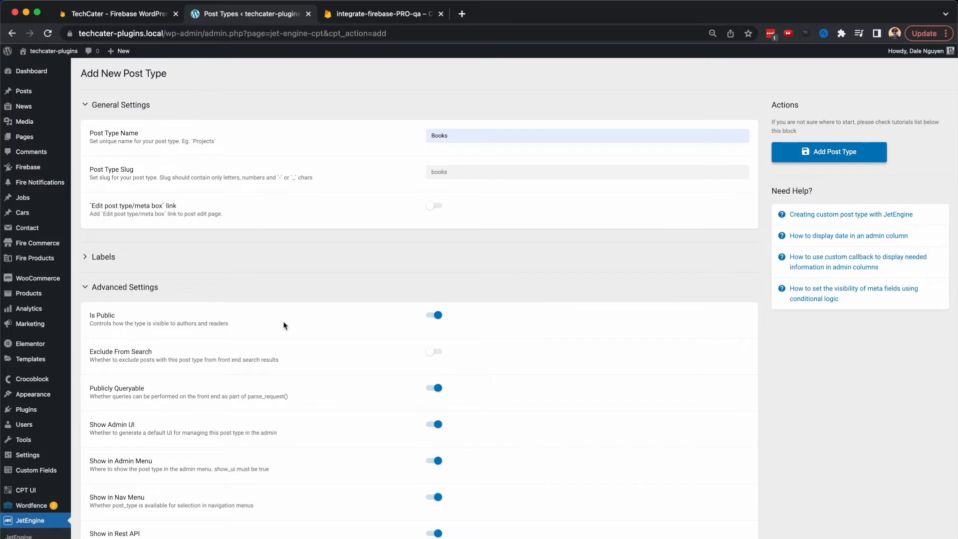
pyautogui.scroll(-7, 283, 323)
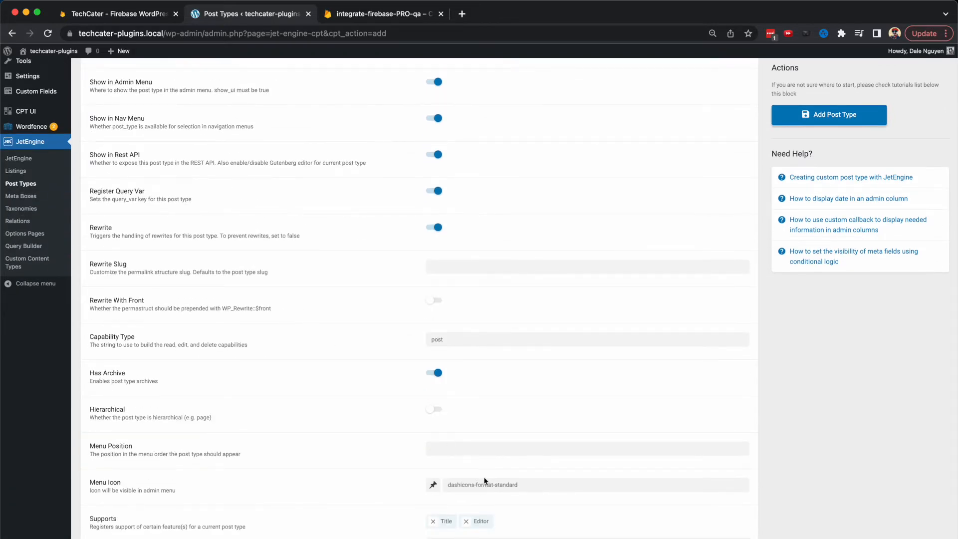
pyautogui.click(467, 522)
# Add a meta field labelled Year to the Books post type and set its field type to Number
pyautogui.scroll(-5, 340, 501)
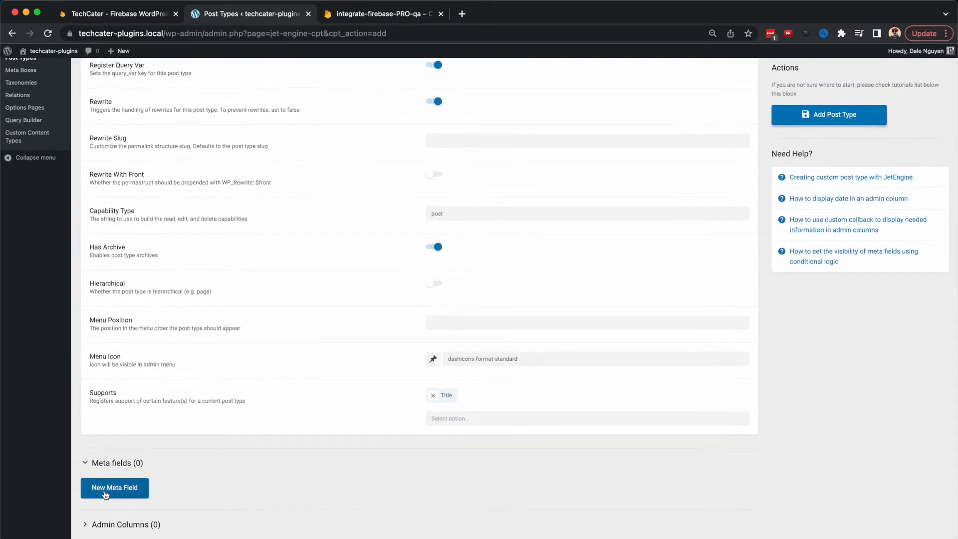
pyautogui.click(113, 493)
pyautogui.scroll(-3, 370, 466)
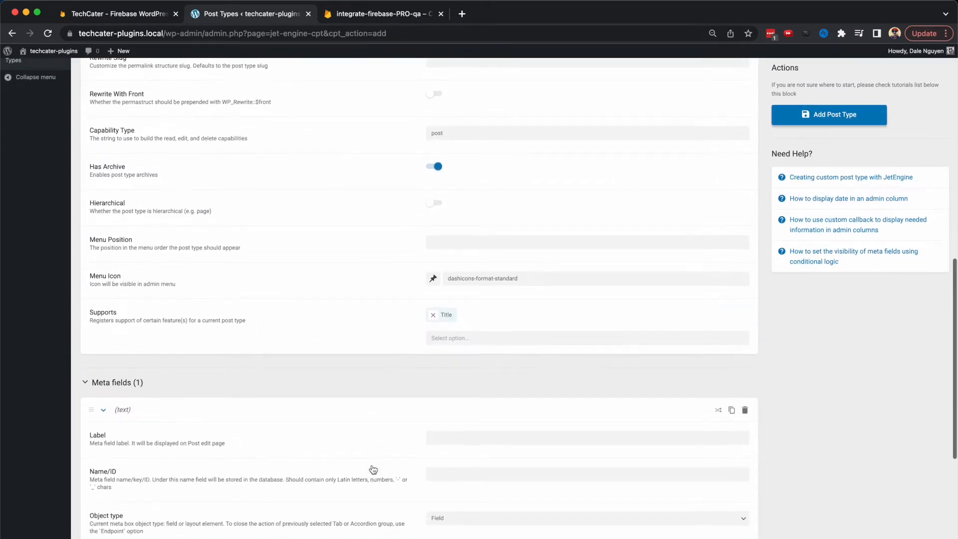
pyautogui.click(486, 384)
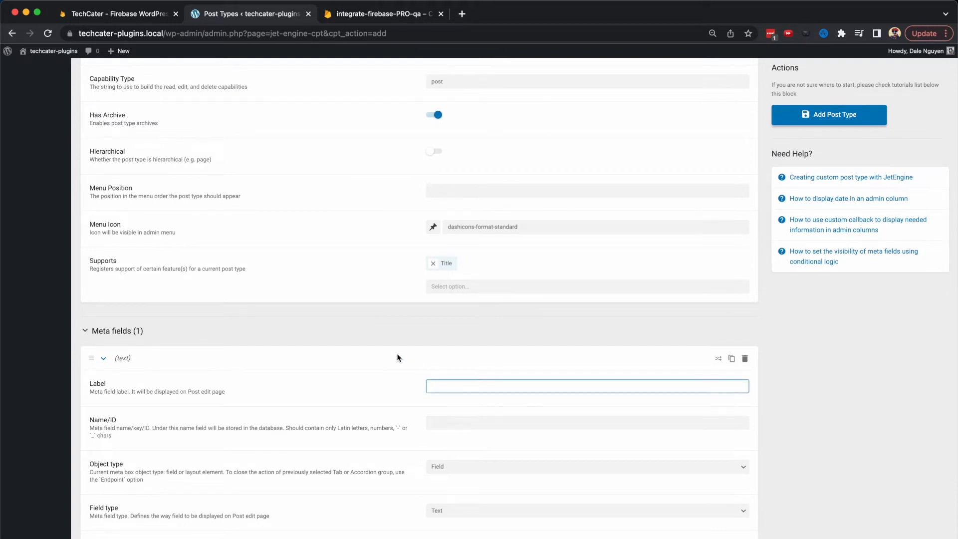
pyautogui.write('Year')
pyautogui.press('Tab')
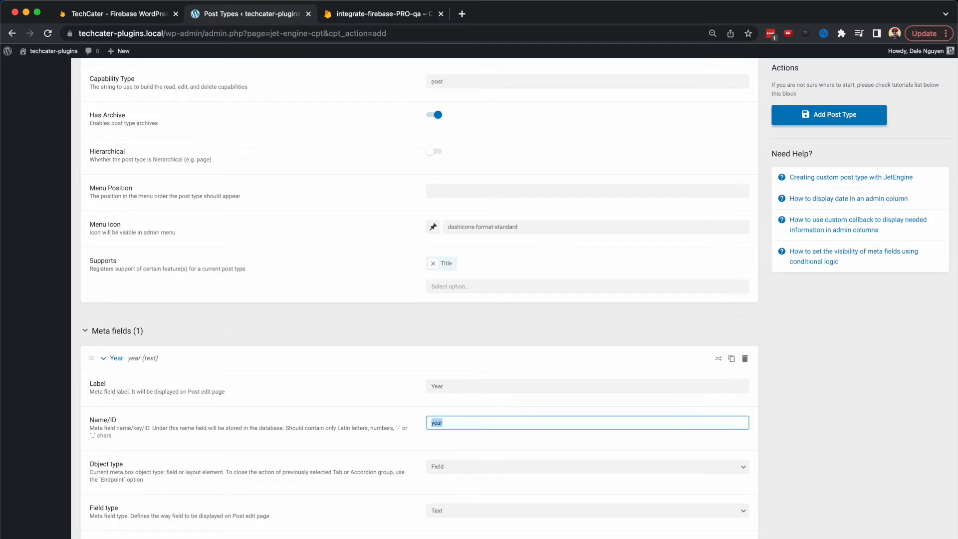
pyautogui.scroll(-2, 412, 394)
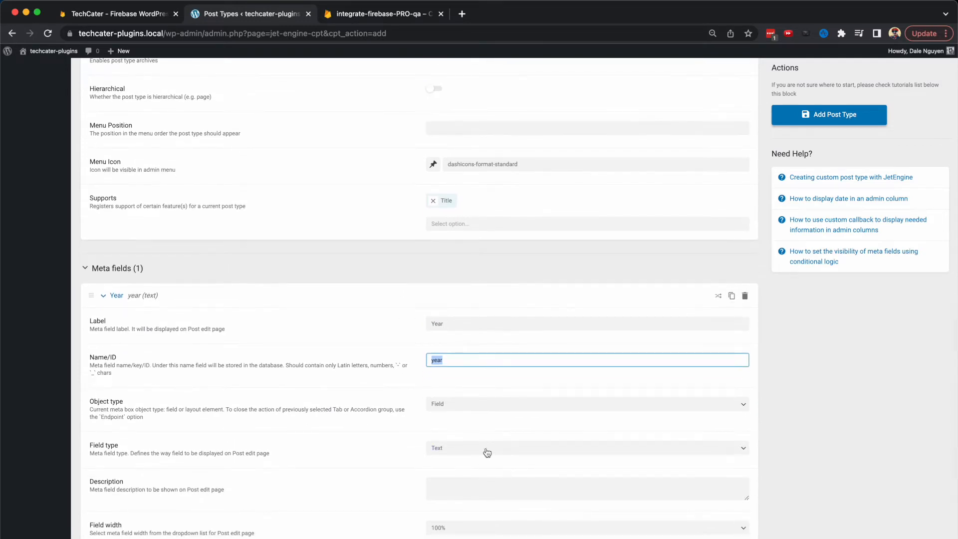
pyautogui.click(487, 451)
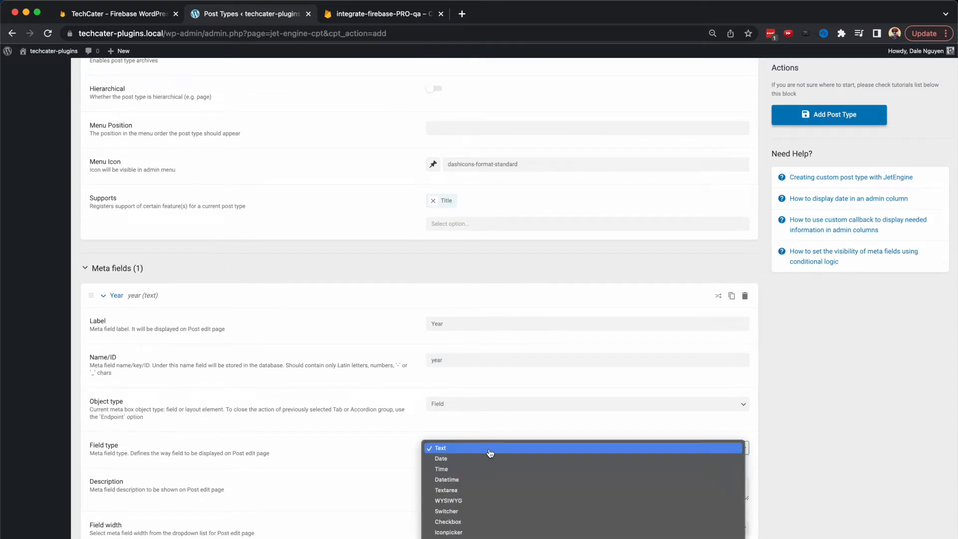
pyautogui.click(444, 524)
# Add a second meta field labelled Author, keeping the Text field type
pyautogui.scroll(-4, 368, 504)
pyautogui.scroll(-2, 368, 505)
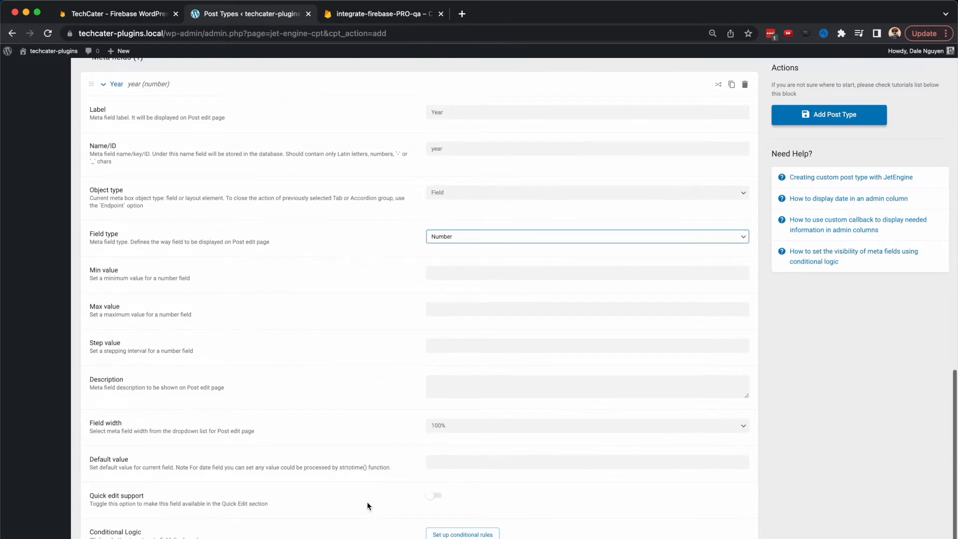
pyautogui.click(128, 529)
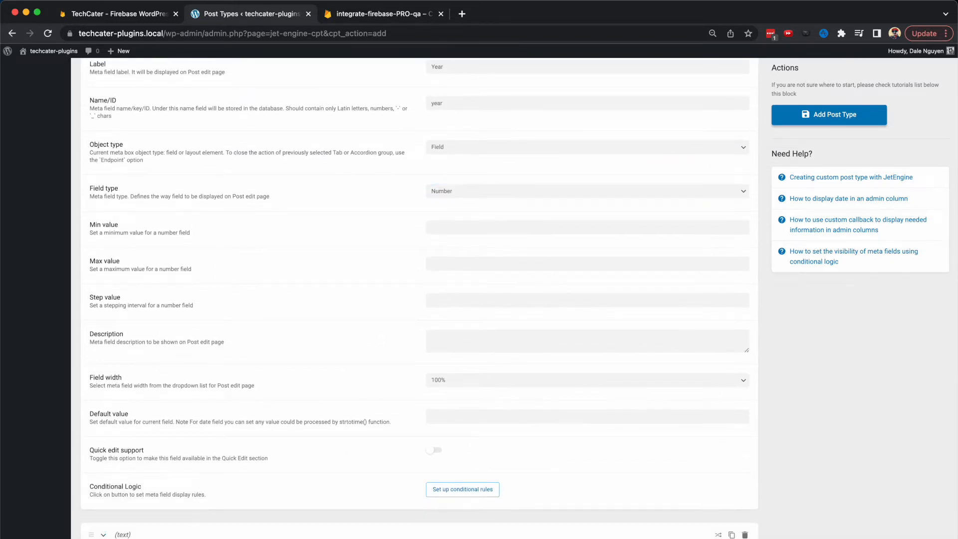
pyautogui.scroll(-2, 342, 503)
pyautogui.click(482, 508)
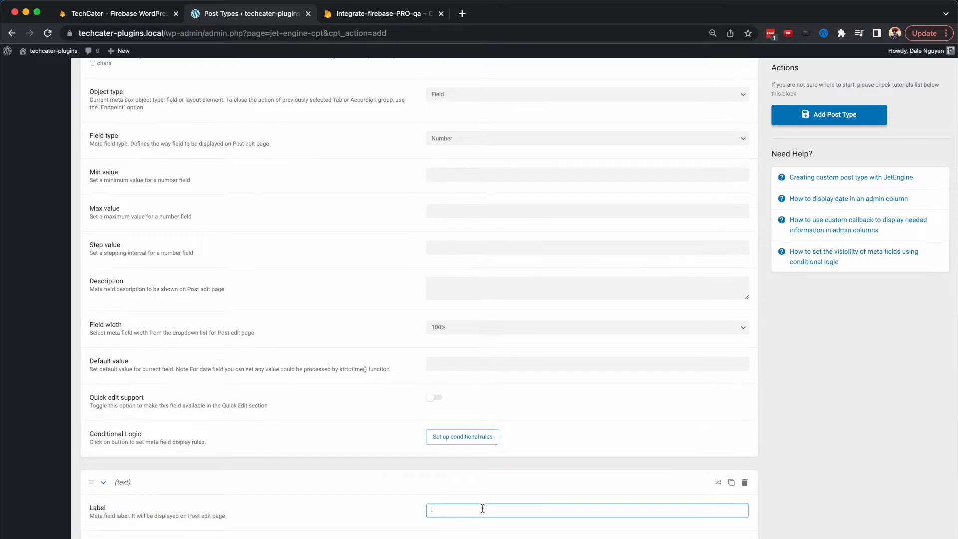
pyautogui.write('Author')
pyautogui.press('Tab')
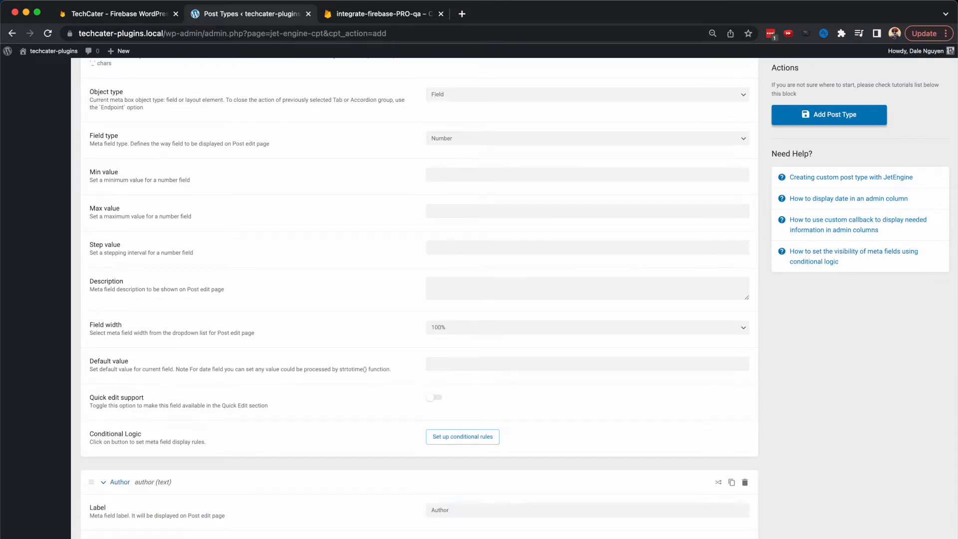
pyautogui.scroll(-5, 456, 490)
pyautogui.press('Tab')
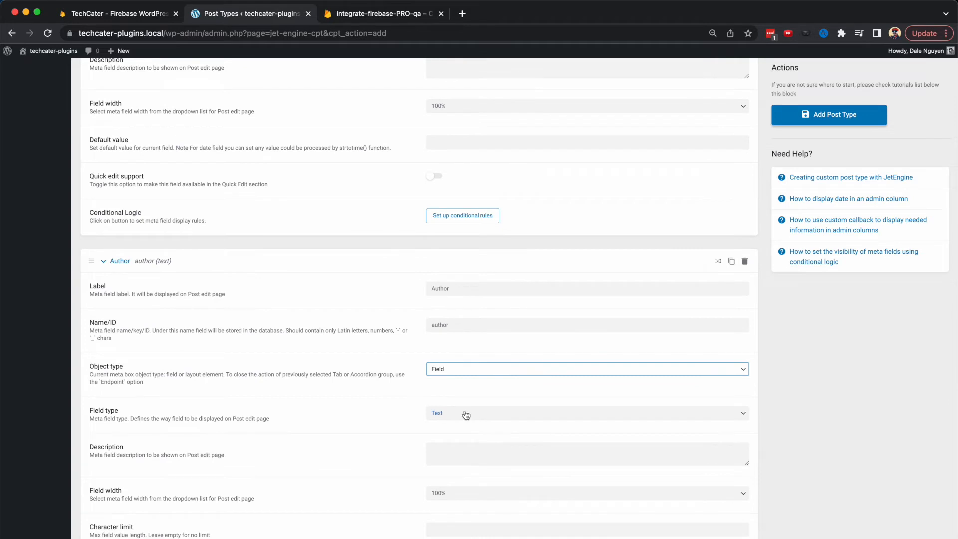
# Add a third meta field labelled Summary and set its field type to WYSIWYG
pyautogui.scroll(-5, 395, 435)
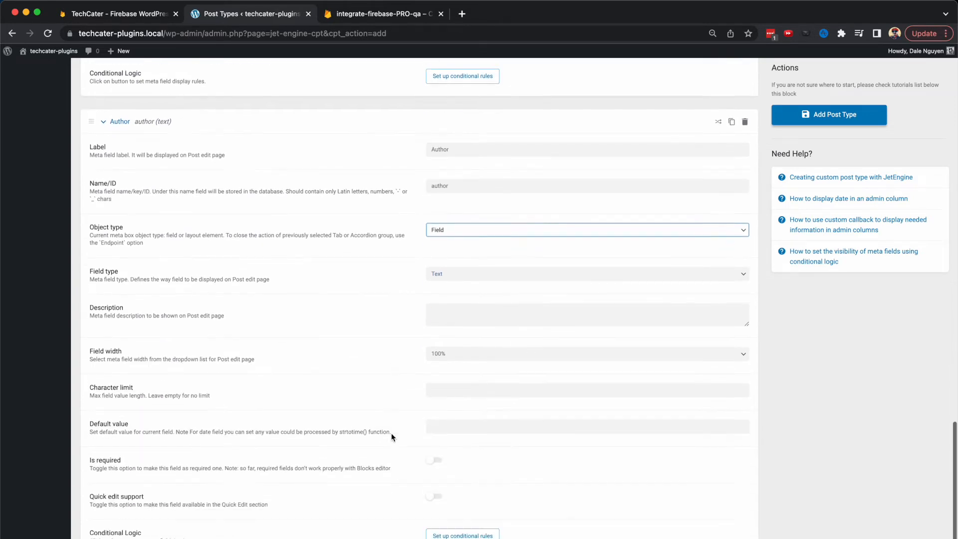
pyautogui.click(140, 490)
pyautogui.scroll(-4, 246, 496)
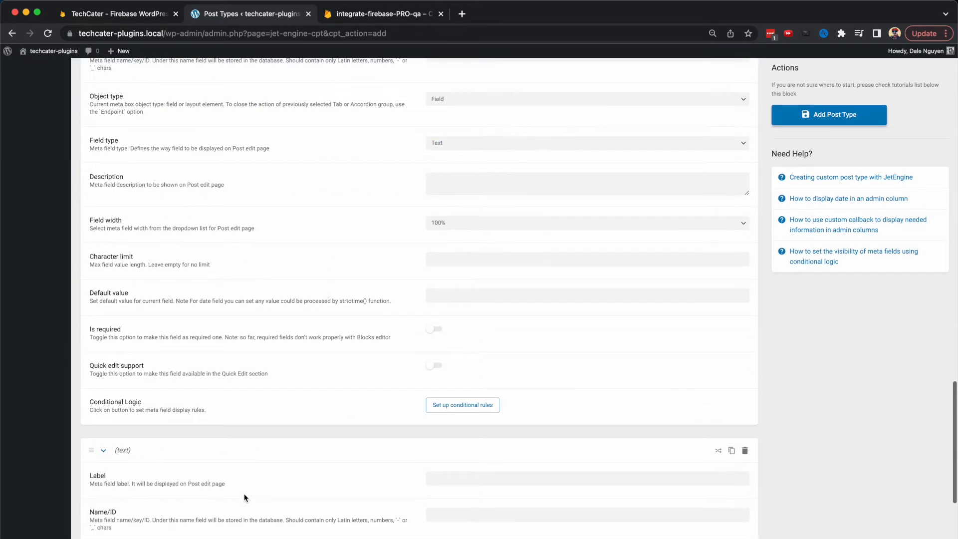
pyautogui.click(458, 343)
pyautogui.write('Summary')
pyautogui.press('Tab')
pyautogui.press('Tab')
pyautogui.press('Tab')
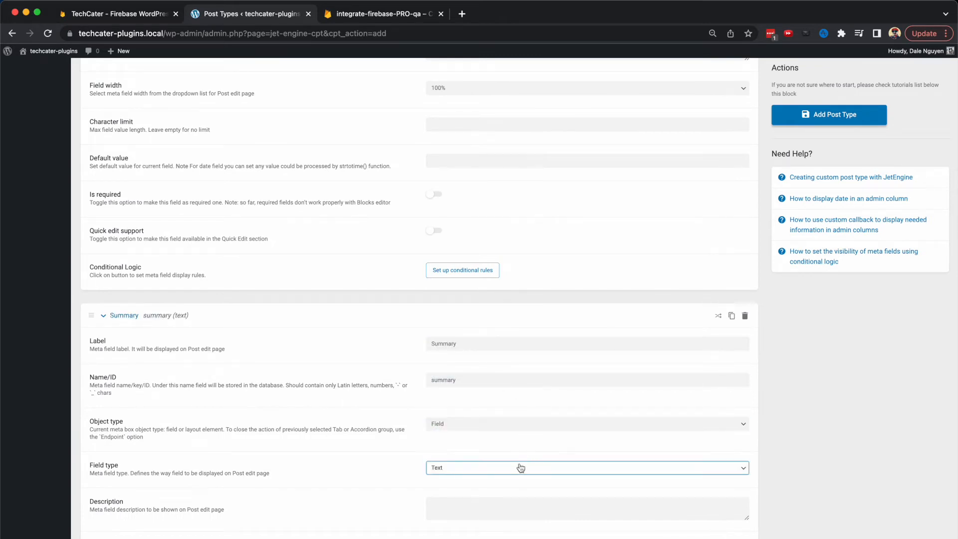
pyautogui.click(520, 467)
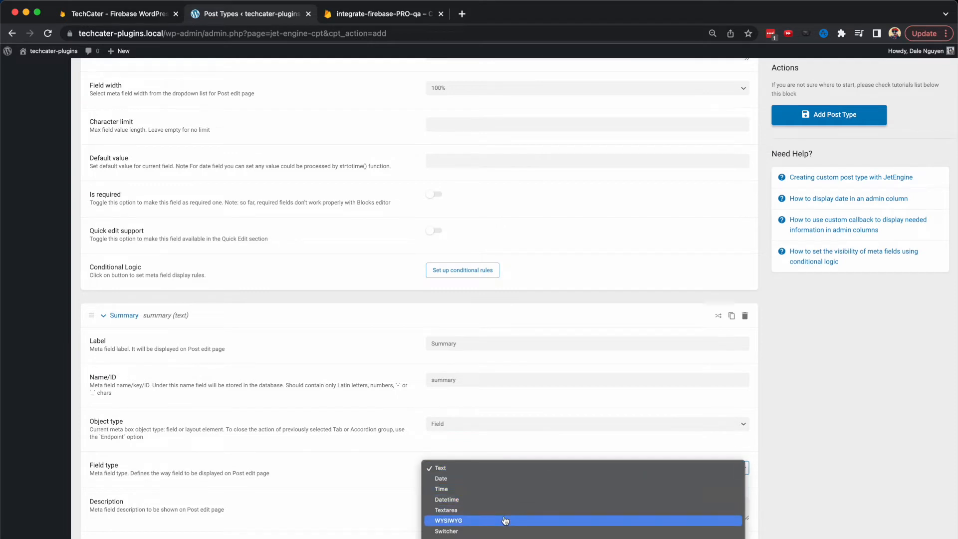
pyautogui.click(478, 522)
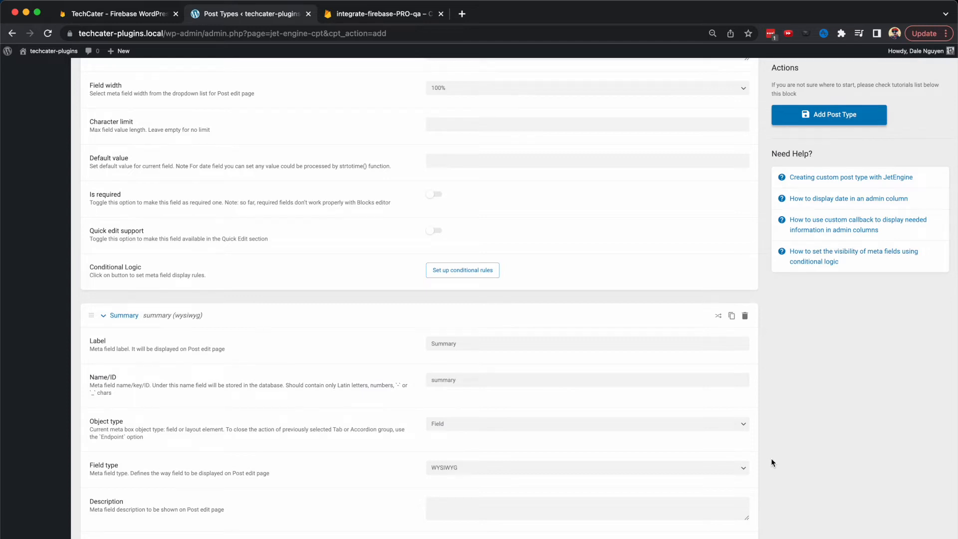
# Add a fourth meta field labelled Payment Link, keeping the Text field type
pyautogui.scroll(-4, 742, 456)
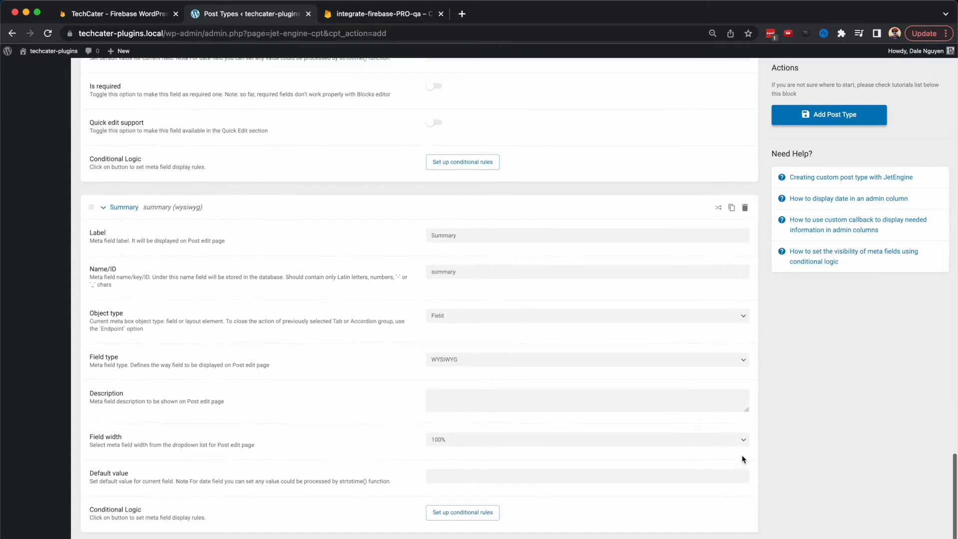
pyautogui.scroll(-2, 742, 459)
pyautogui.click(129, 489)
pyautogui.click(458, 519)
pyautogui.write('Pay')
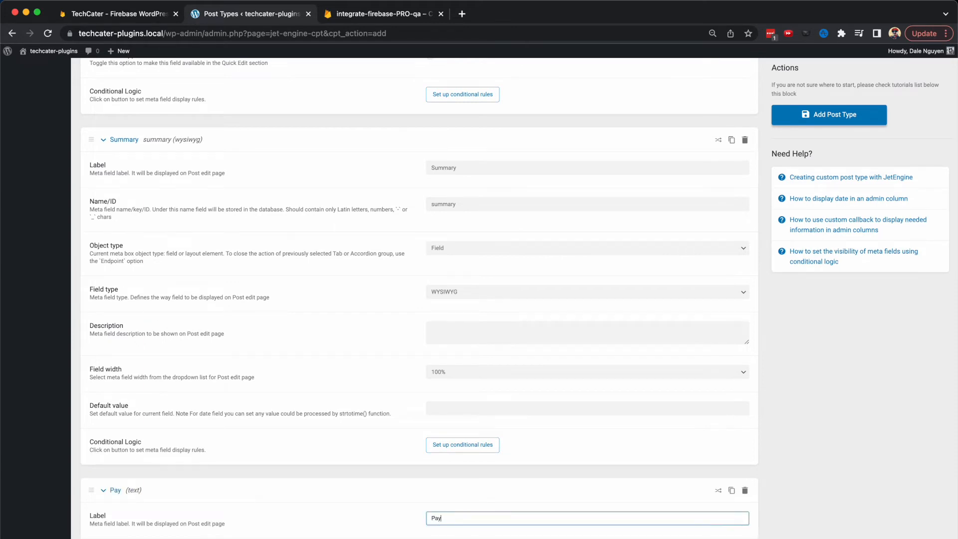
pyautogui.write('ment Link')
pyautogui.press('Tab')
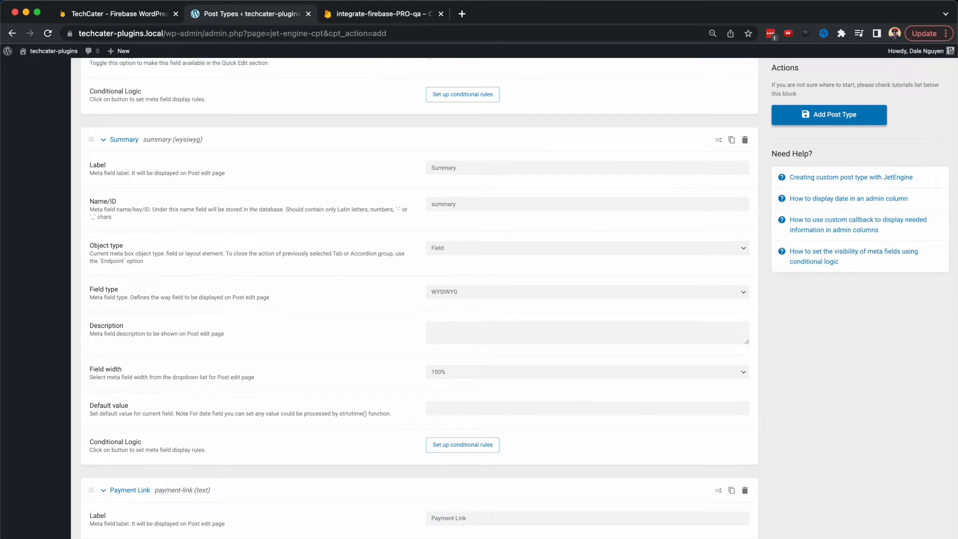
pyautogui.press('Tab')
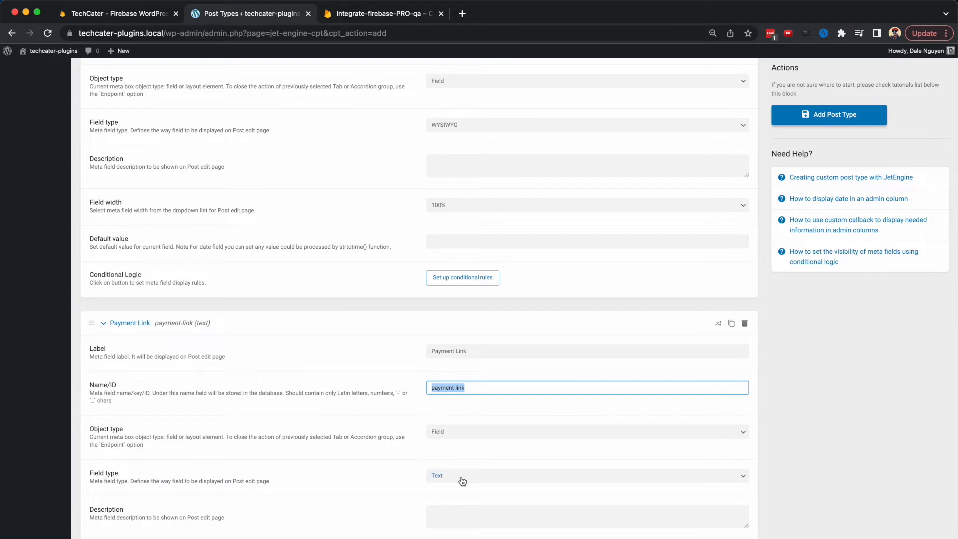
pyautogui.scroll(-3, 390, 478)
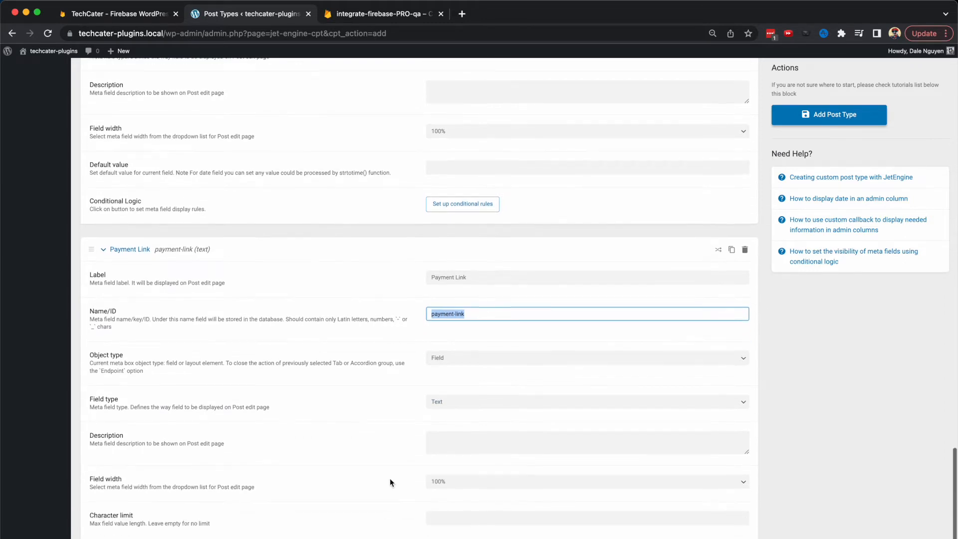
# Save the Books post type and start a new Books entry titled "Book 1"
pyautogui.click(840, 122)
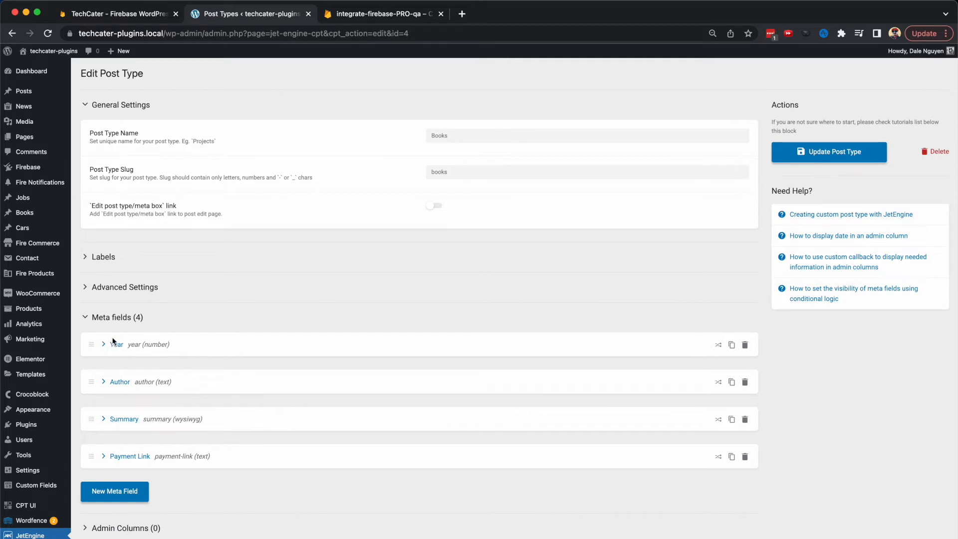
pyautogui.moveTo(32, 214)
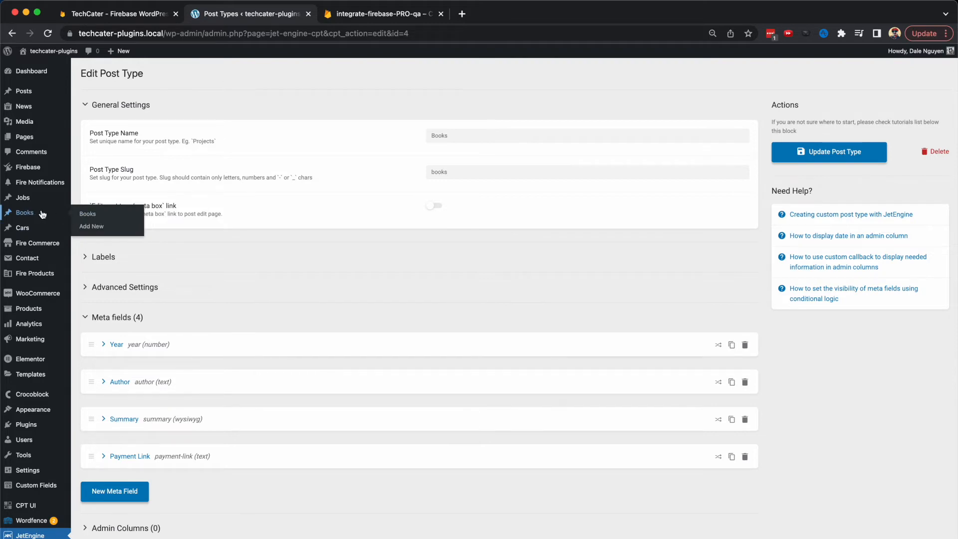
pyautogui.click(95, 230)
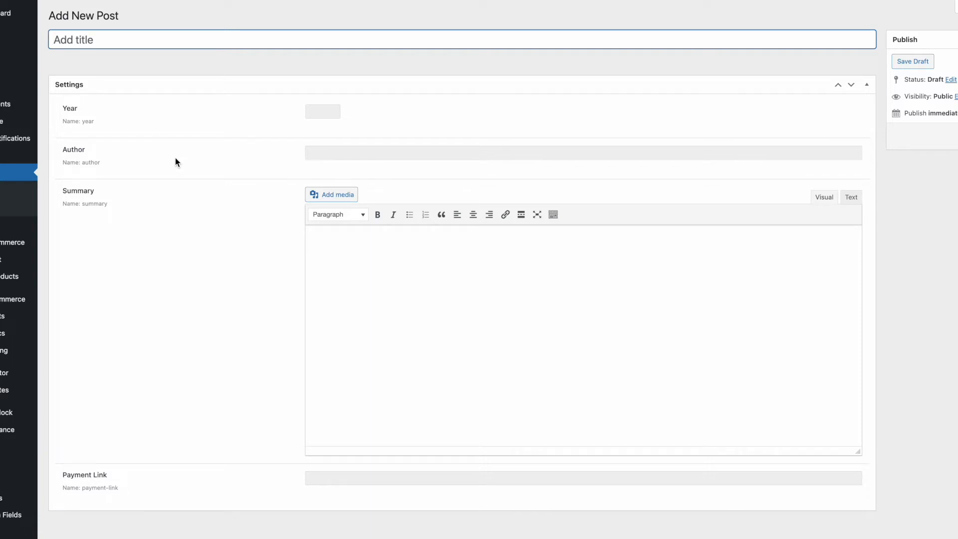
pyautogui.write('Book 1')
pyautogui.press('Tab')
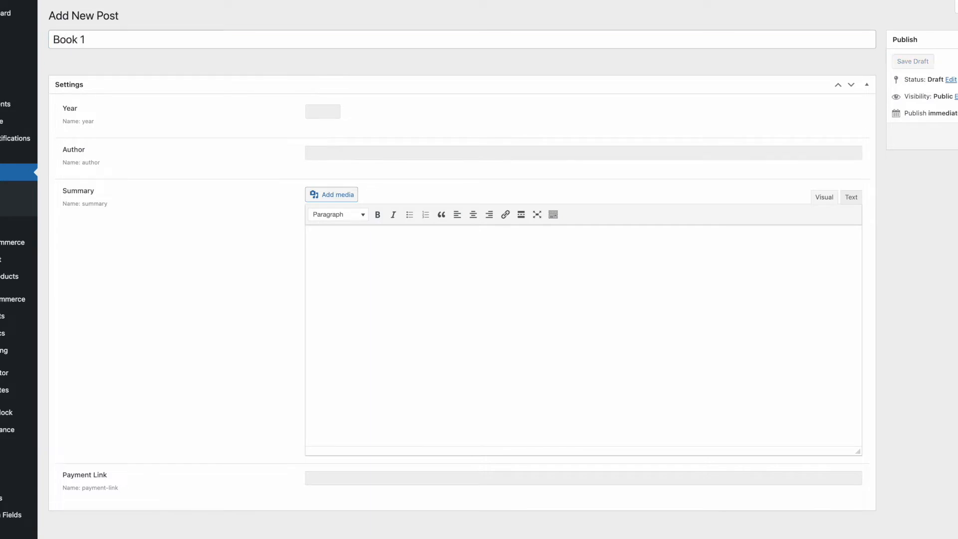
# Set the new book's Year to 2022 and enter the author's full name in the Author field
pyautogui.click(324, 113)
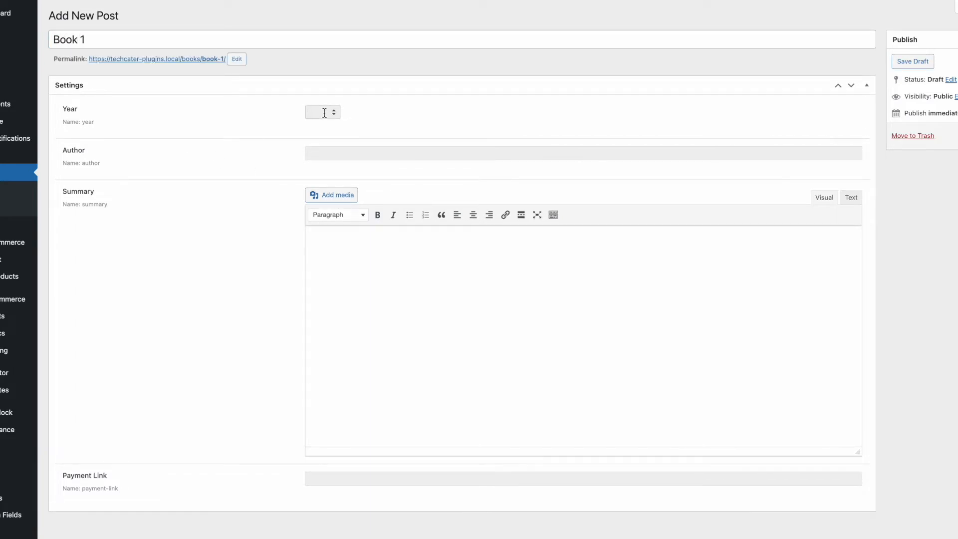
pyautogui.write('2022')
pyautogui.press('Tab')
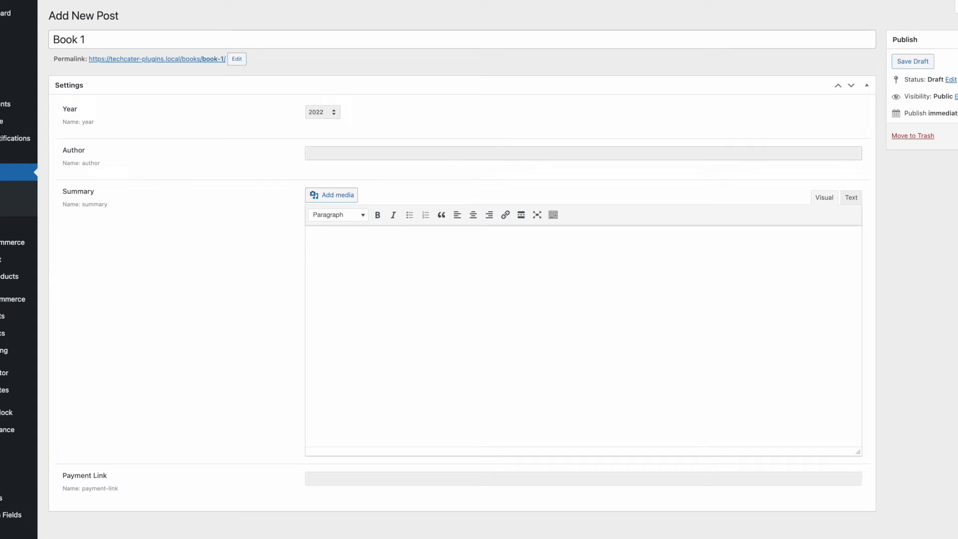
pyautogui.write('Dale Nguyen')
pyautogui.press('Tab')
pyautogui.click(349, 252)
pyautogui.write('This is ')
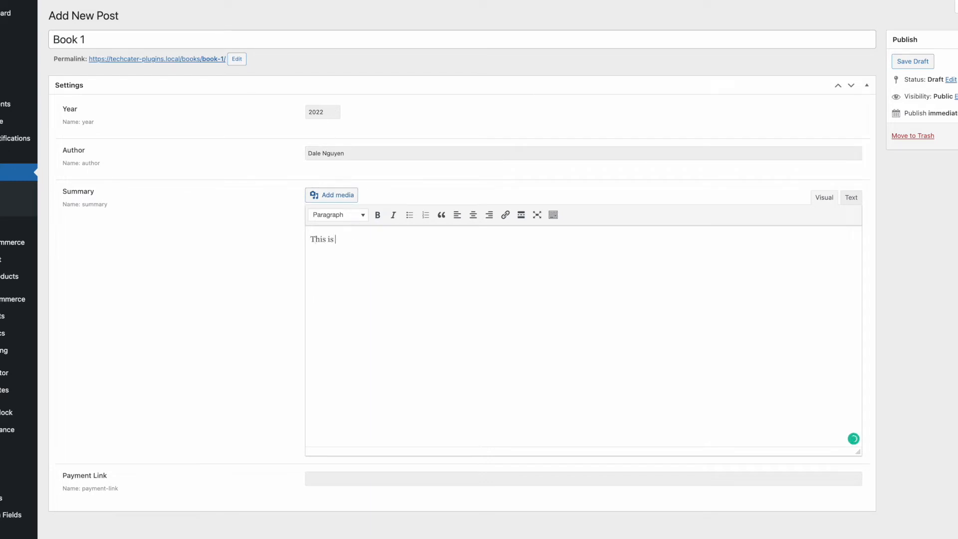
pyautogui.write('a book of my life.')
pyautogui.click(367, 479)
pyautogui.write('https://techcat')
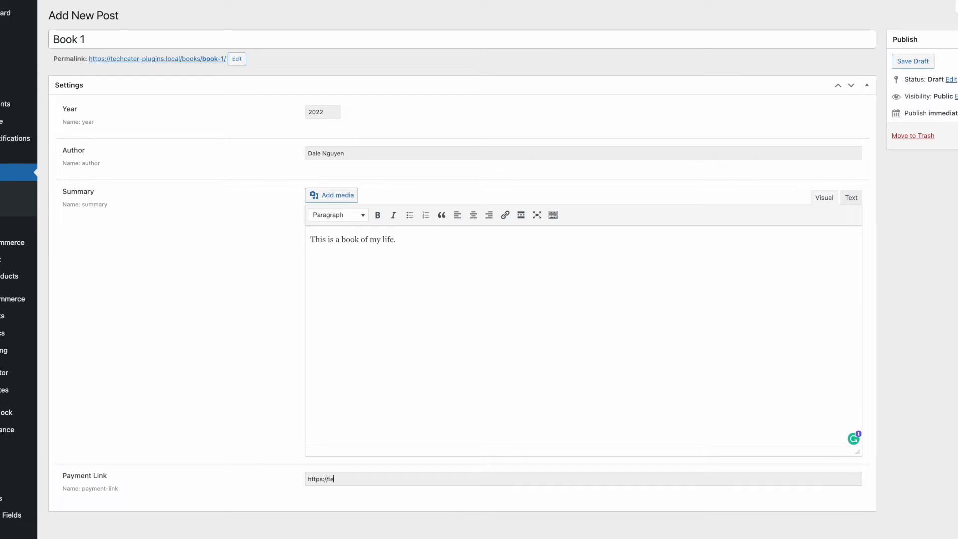
pyautogui.write('er.com')
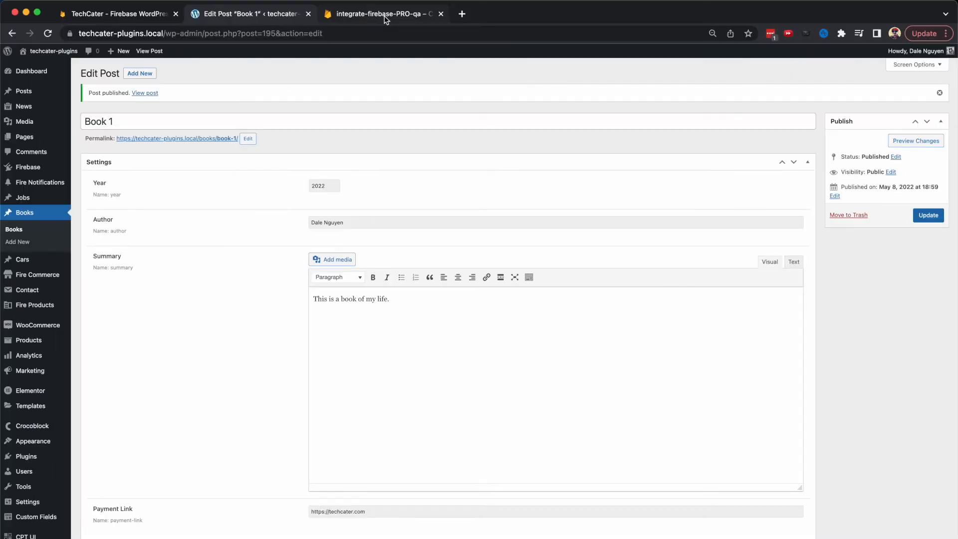
# Switch to the Firebase console and examine the author and custom fields of document 195 in the wpBooks Firestore collection
pyautogui.click(385, 14)
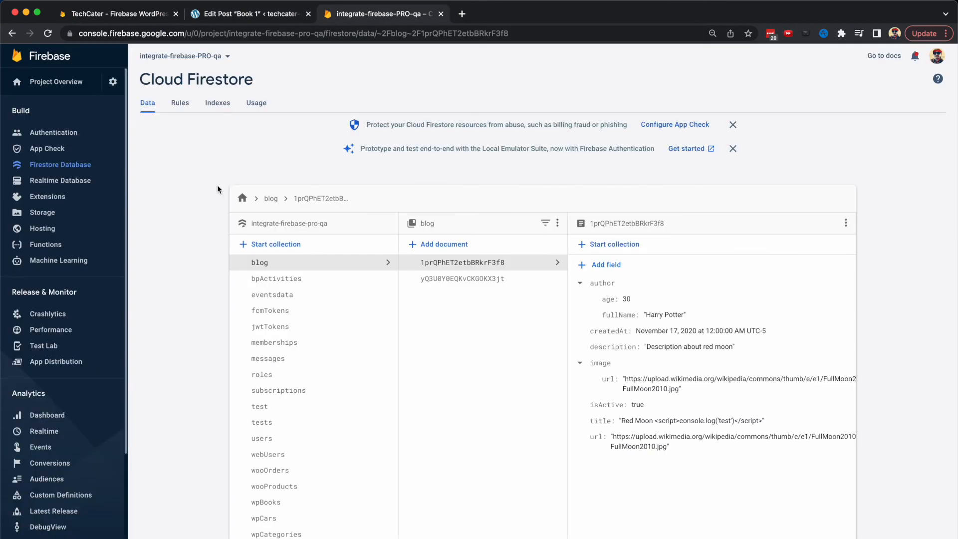
pyautogui.scroll(-2, 212, 217)
pyautogui.scroll(-3, 295, 267)
pyautogui.click(296, 418)
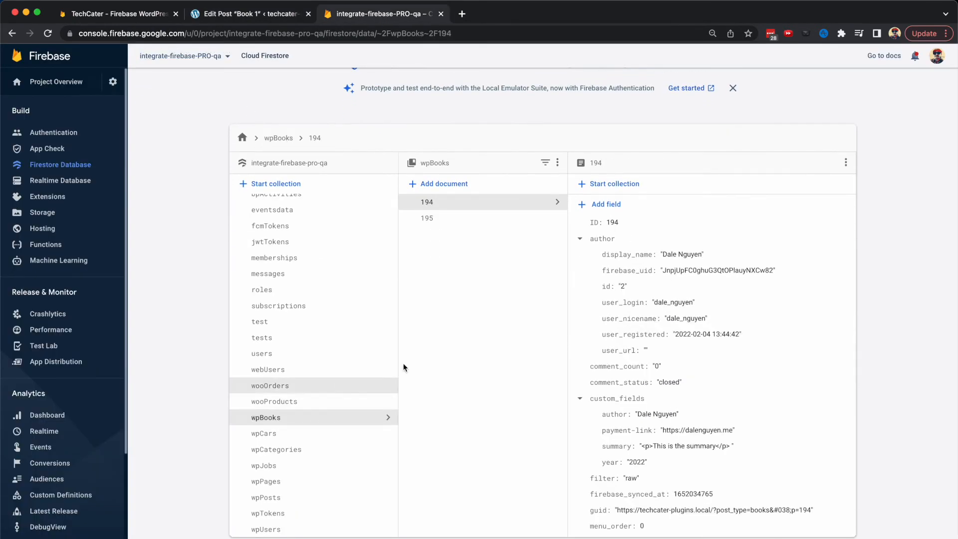
pyautogui.click(451, 219)
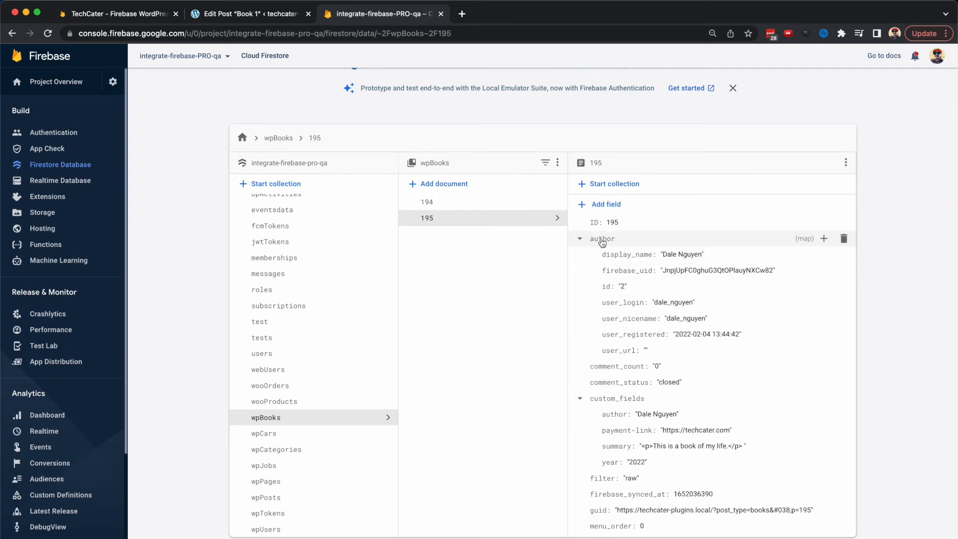
pyautogui.click(596, 240)
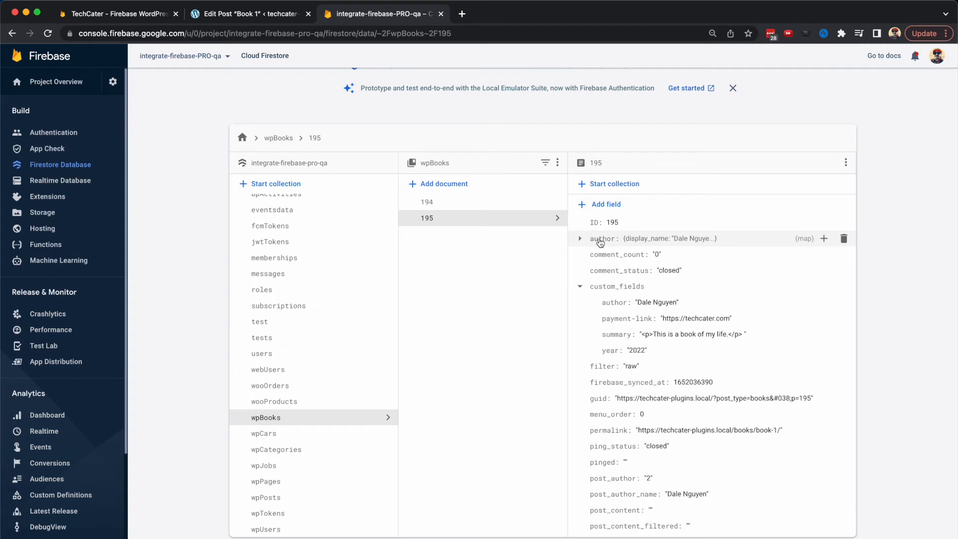
pyautogui.click(593, 240)
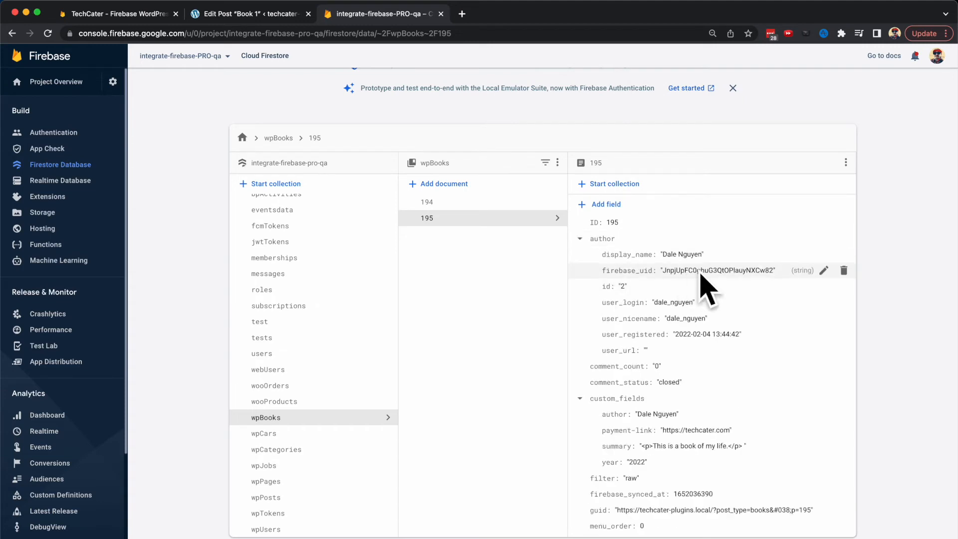
pyautogui.click(583, 240)
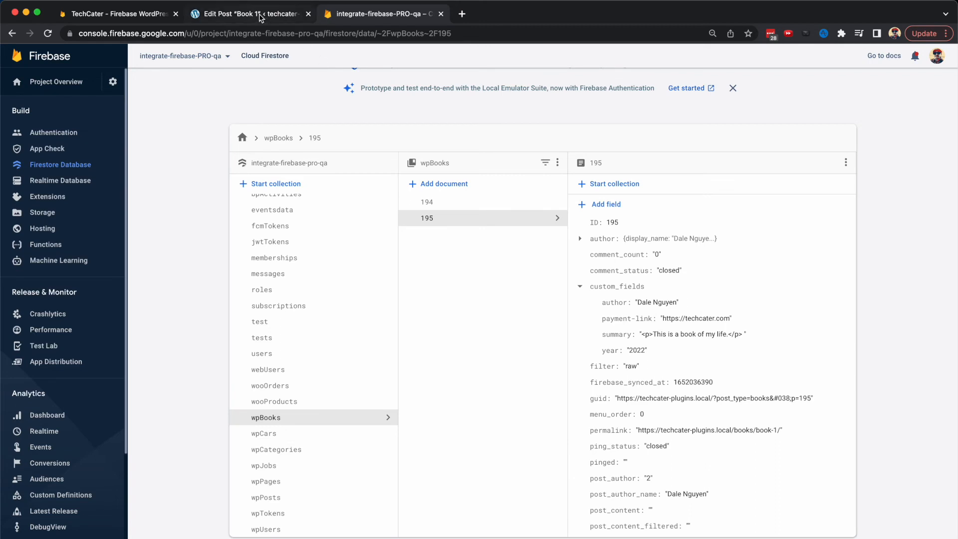
# Return to WordPress and check the books entry among the custom post types in the Firebase plugin's WordPress sync settings
pyautogui.click(260, 17)
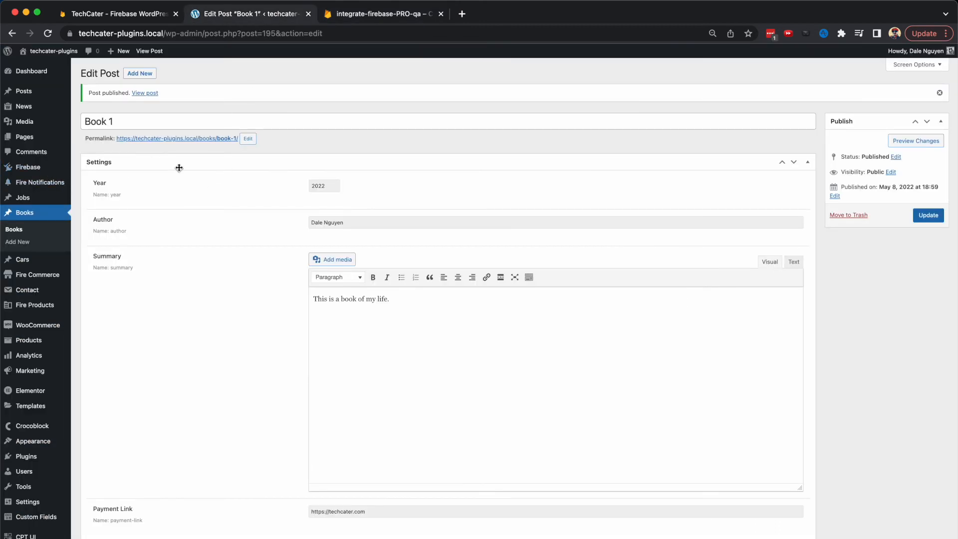
pyautogui.moveTo(38, 170)
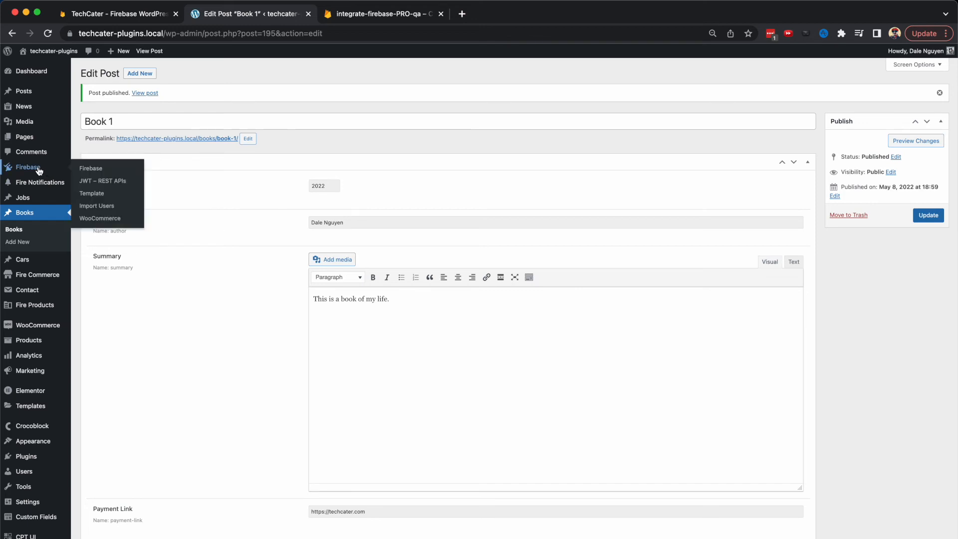
pyautogui.click(39, 170)
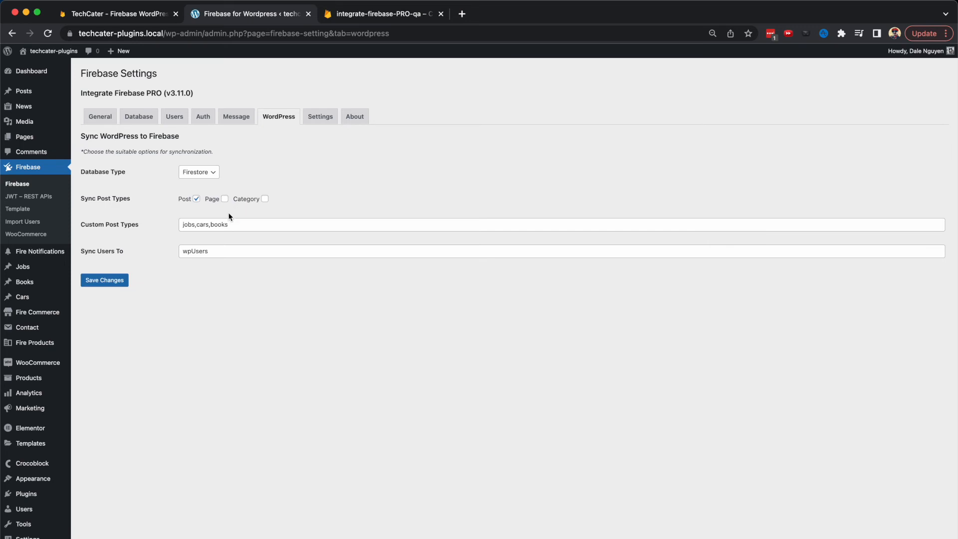
pyautogui.doubleClick(220, 224)
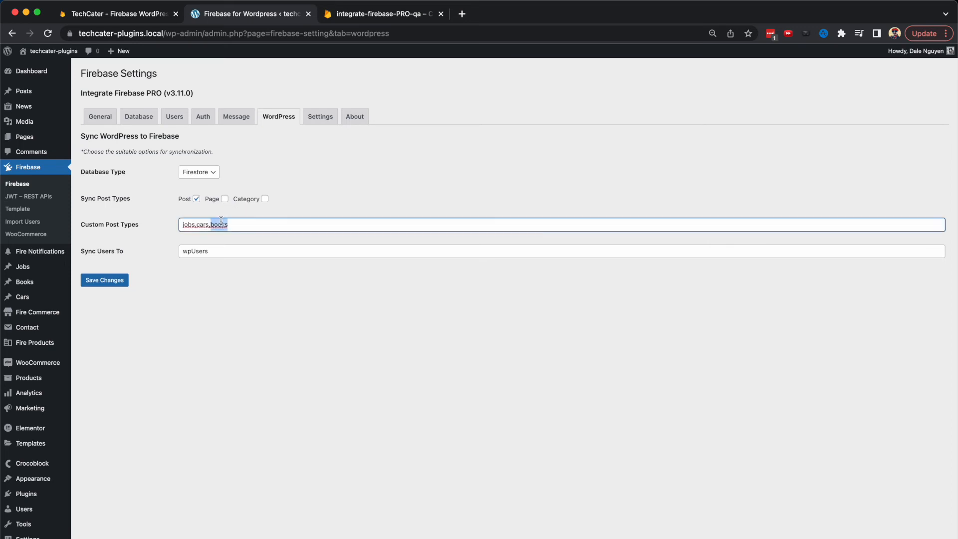
pyautogui.click(248, 270)
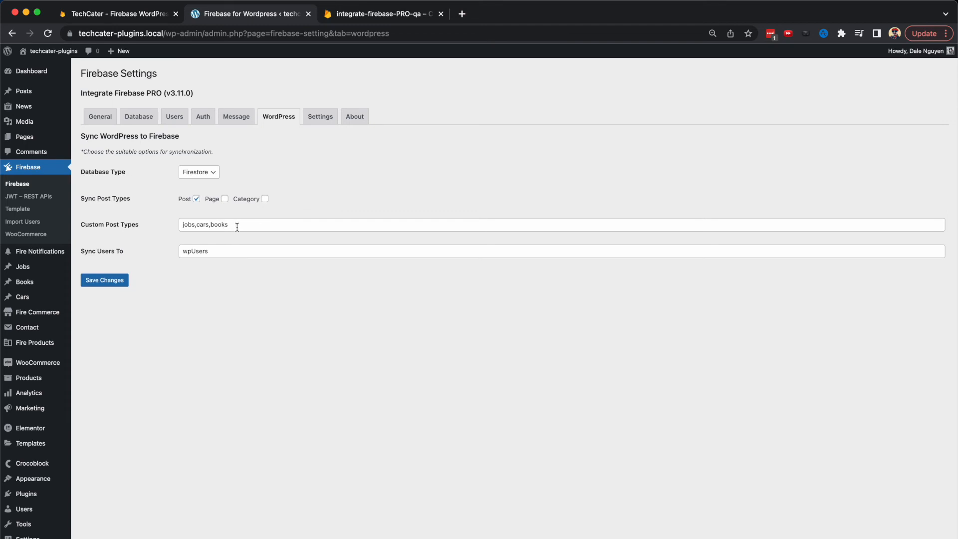
# Open Book 1 for editing, append "(2)" to the end of its summary and update the post
pyautogui.moveTo(39, 282)
pyautogui.click(92, 283)
pyautogui.moveTo(103, 151)
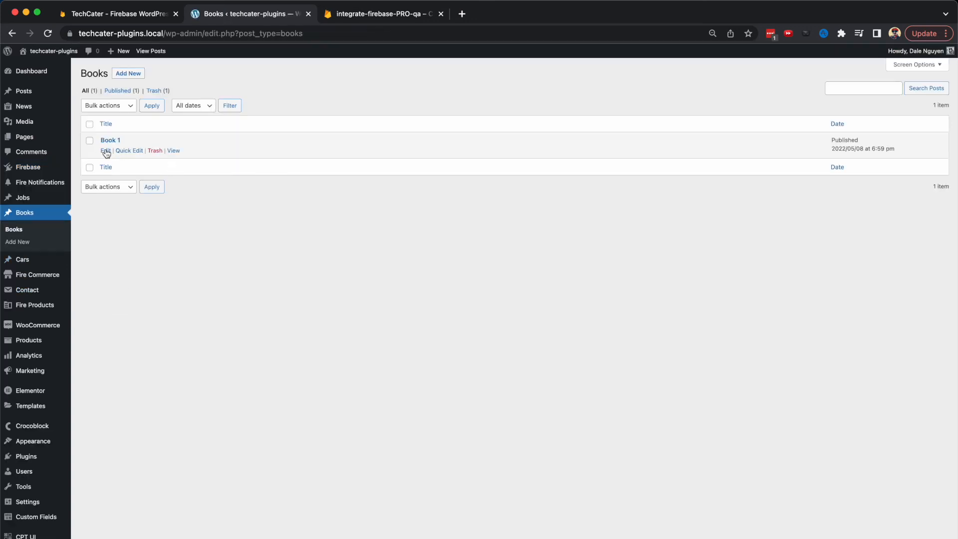
pyautogui.click(105, 151)
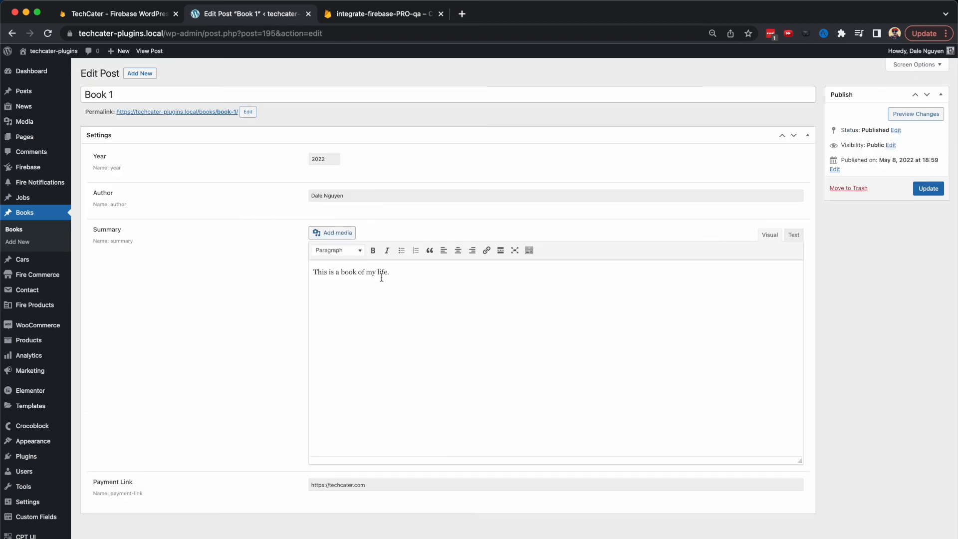
pyautogui.click(396, 273)
pyautogui.write('(2)')
pyautogui.click(927, 189)
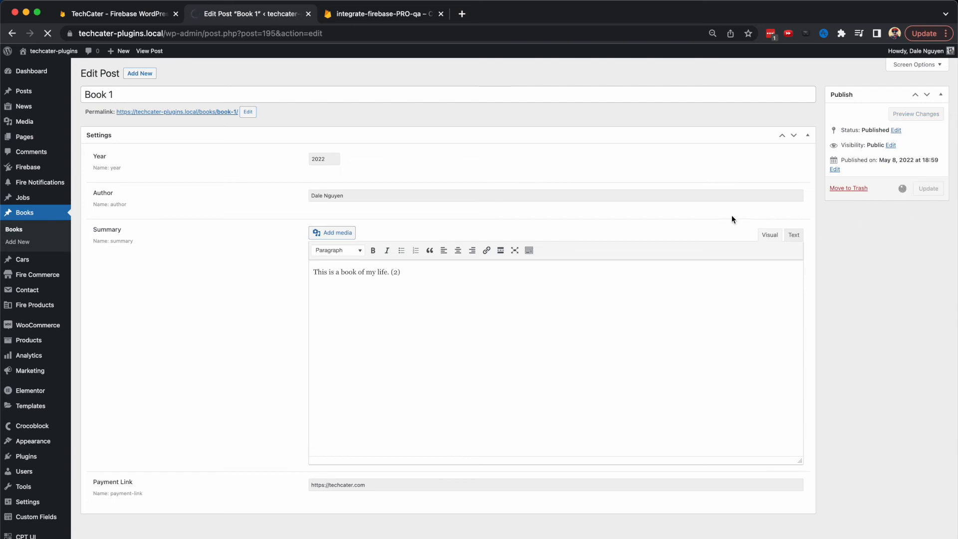
# Compare the summary in Firestore document 195 with the Book 1 post in WordPress, and return to the TechCater website
pyautogui.click(397, 18)
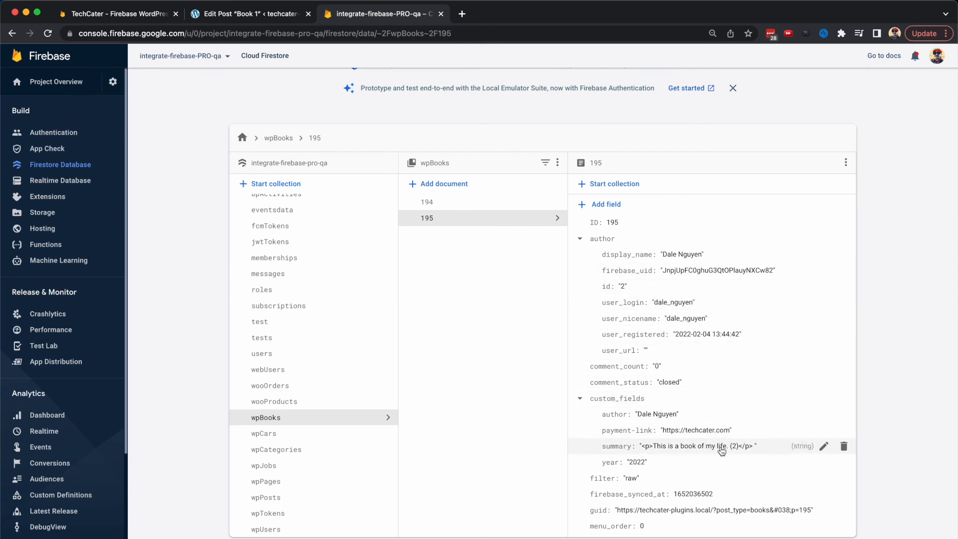
pyautogui.scroll(-1, 688, 451)
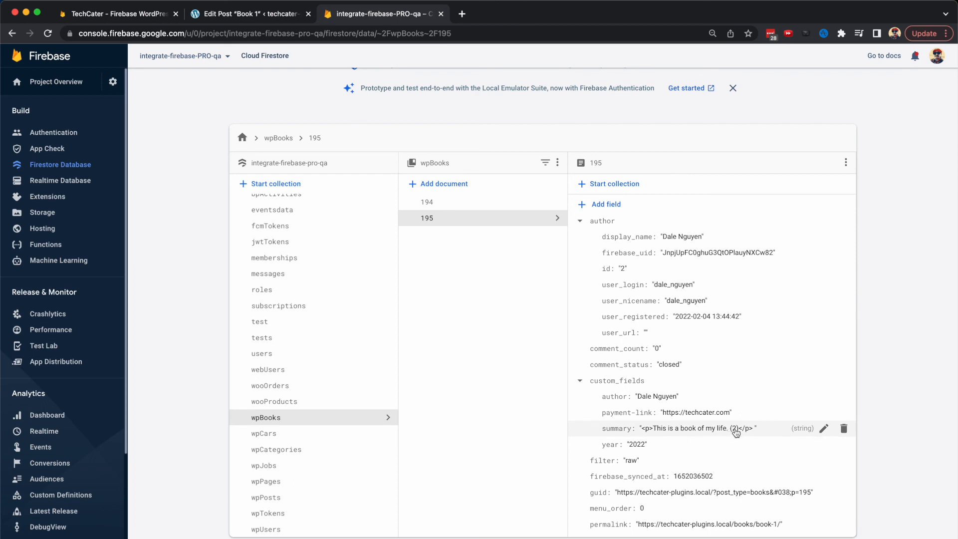
pyautogui.click(237, 19)
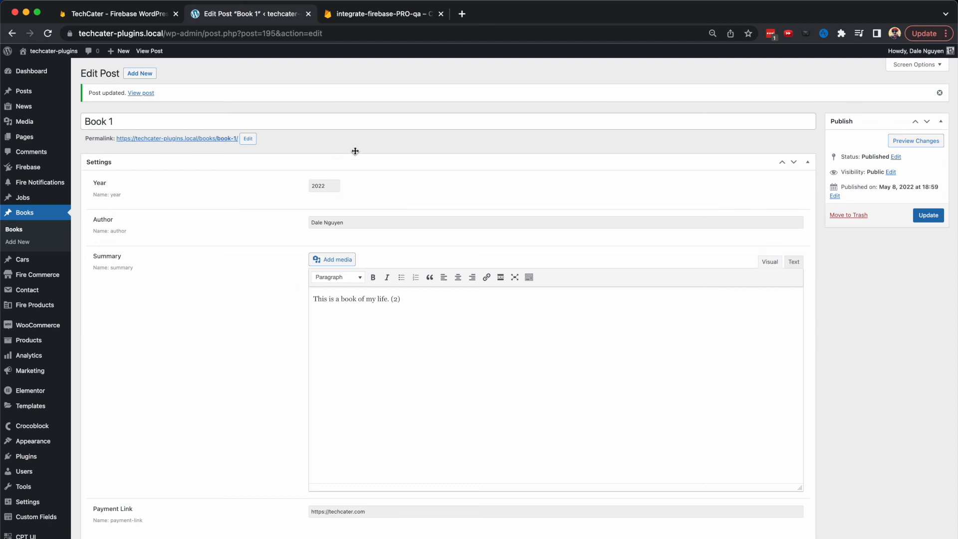
pyautogui.click(382, 15)
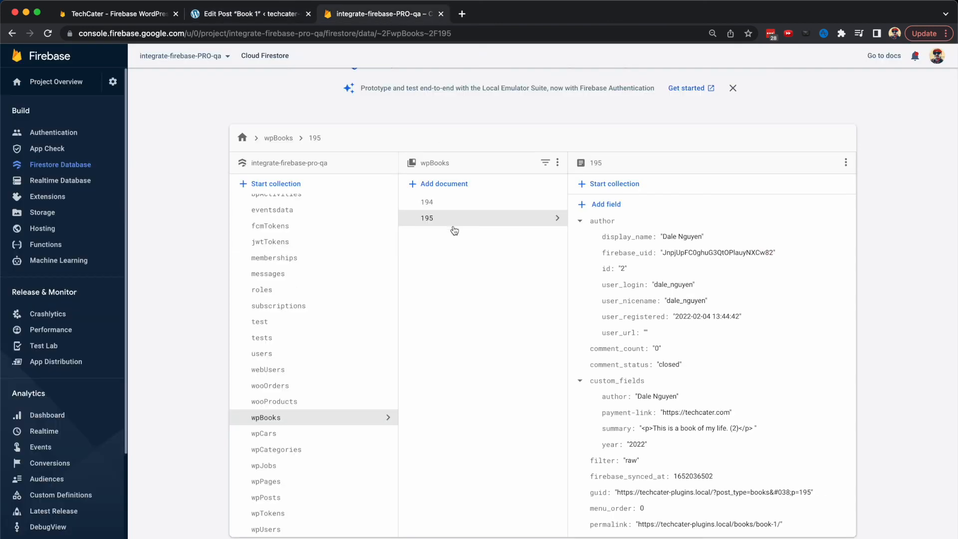
pyautogui.click(133, 15)
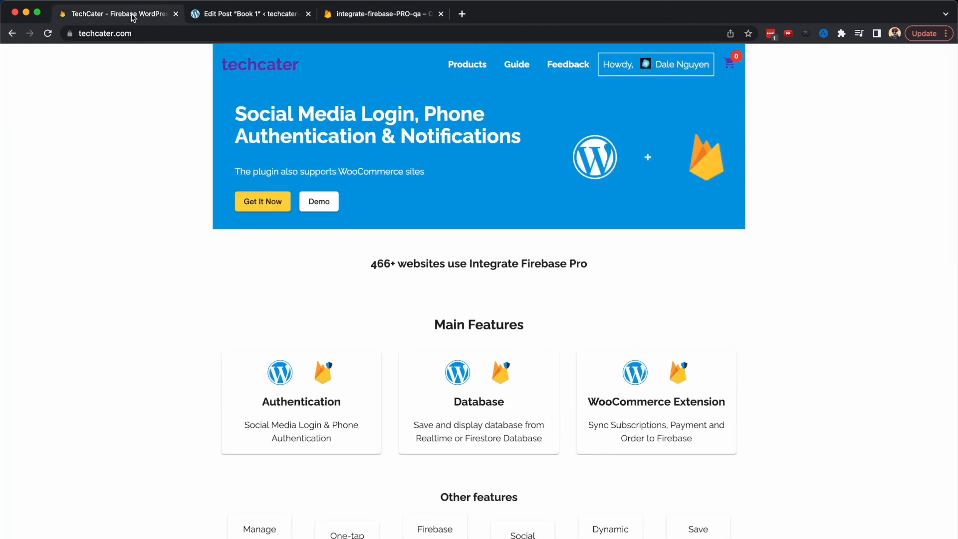